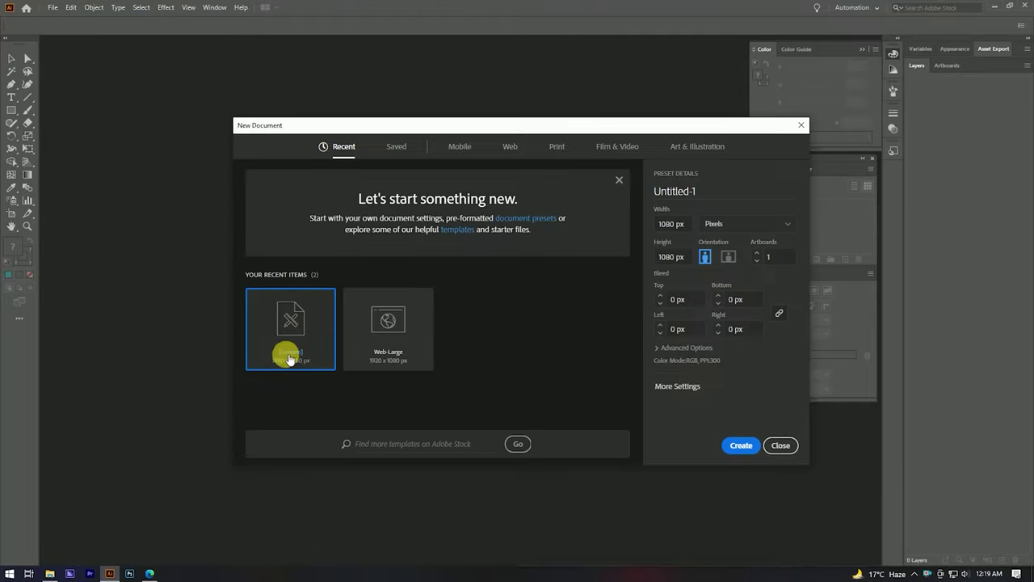
Step: Create a 1080 × 1080 px document from the recent preset and set the stroke to none
{"action": "left_click", "coordinate": [738, 442]}
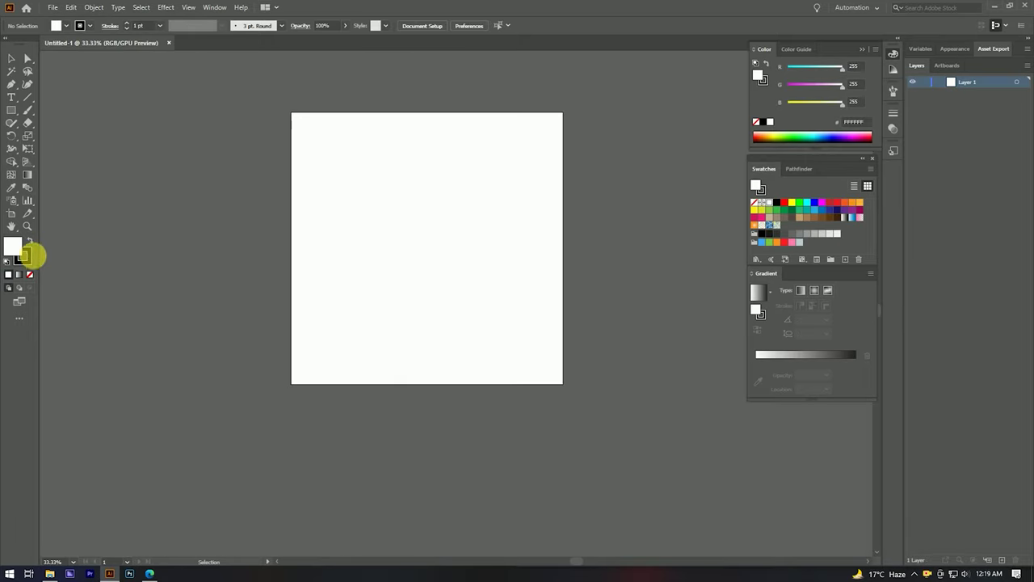
{"action": "left_click", "coordinate": [30, 274]}
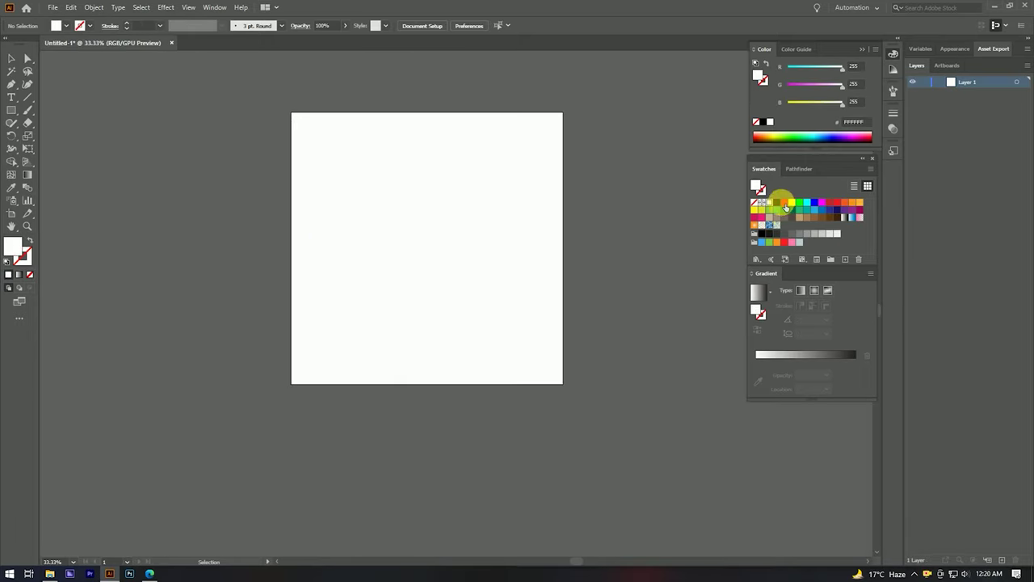
Step: Fill the artboard with a black rectangle, lock its background layer, and add a subject layer above
{"action": "left_click", "coordinate": [777, 202]}
{"action": "left_click", "coordinate": [11, 111]}
{"action": "left_click_drag", "start_coordinate": [291, 113], "coordinate": [562, 382]}
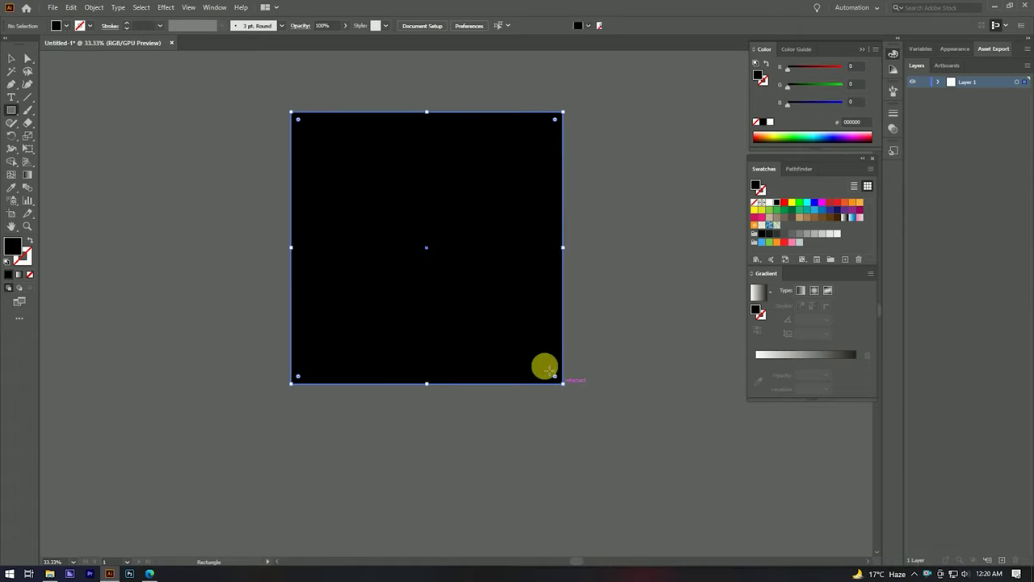
{"action": "left_click", "coordinate": [11, 58]}
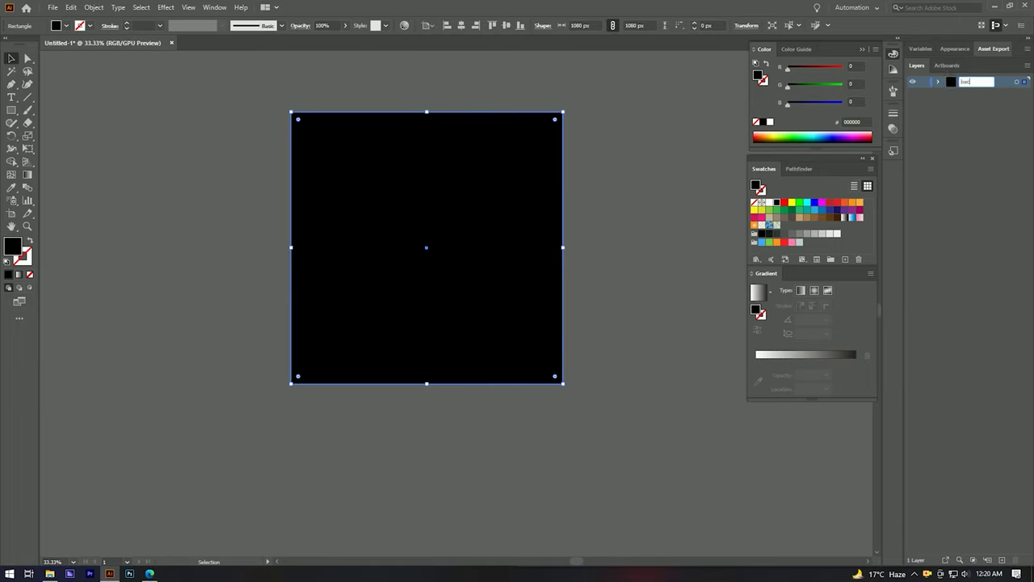
{"action": "type", "text": "background"}
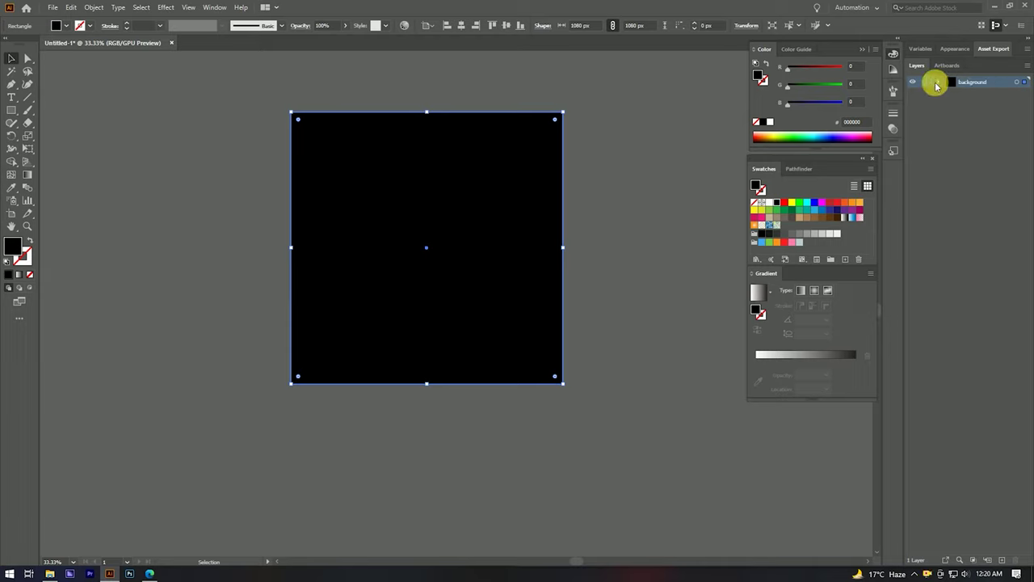
{"action": "left_click", "coordinate": [926, 82]}
{"action": "left_click", "coordinate": [1002, 559]}
{"action": "type", "text": "subject"}
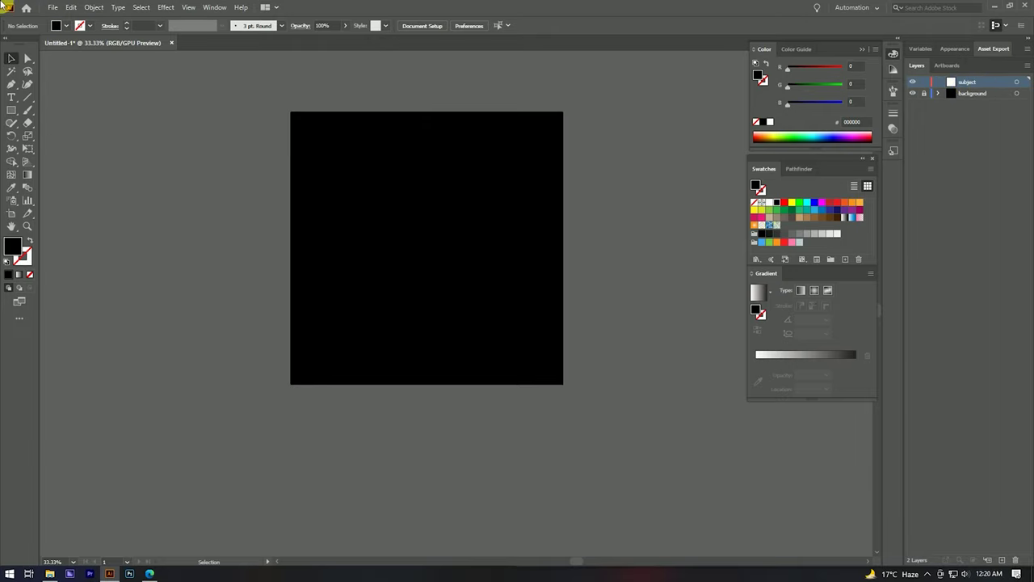
Step: Type the word Grey, fill it white, and centre it on the artboard
{"action": "left_click", "coordinate": [11, 97]}
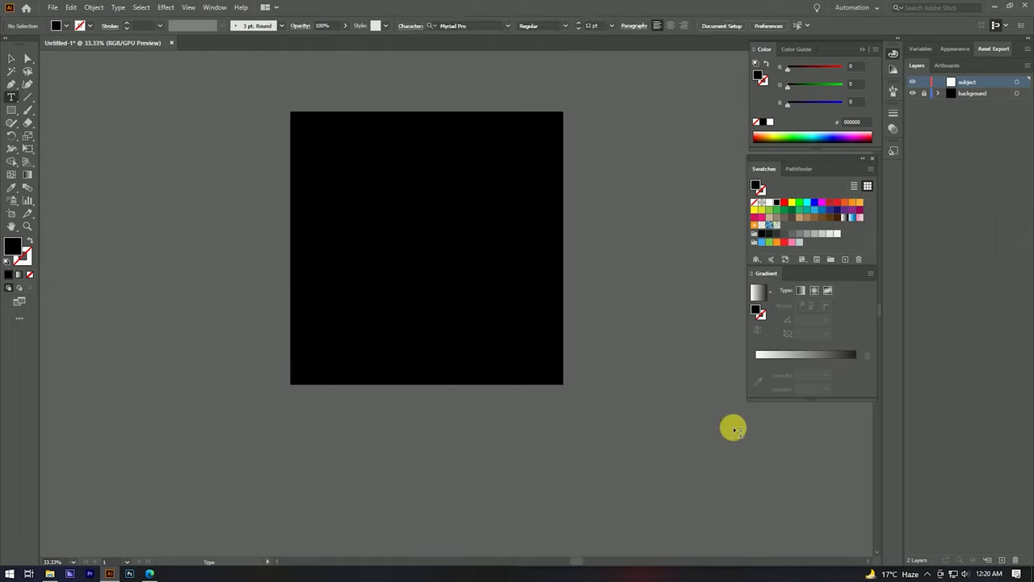
{"action": "left_click", "coordinate": [390, 235]}
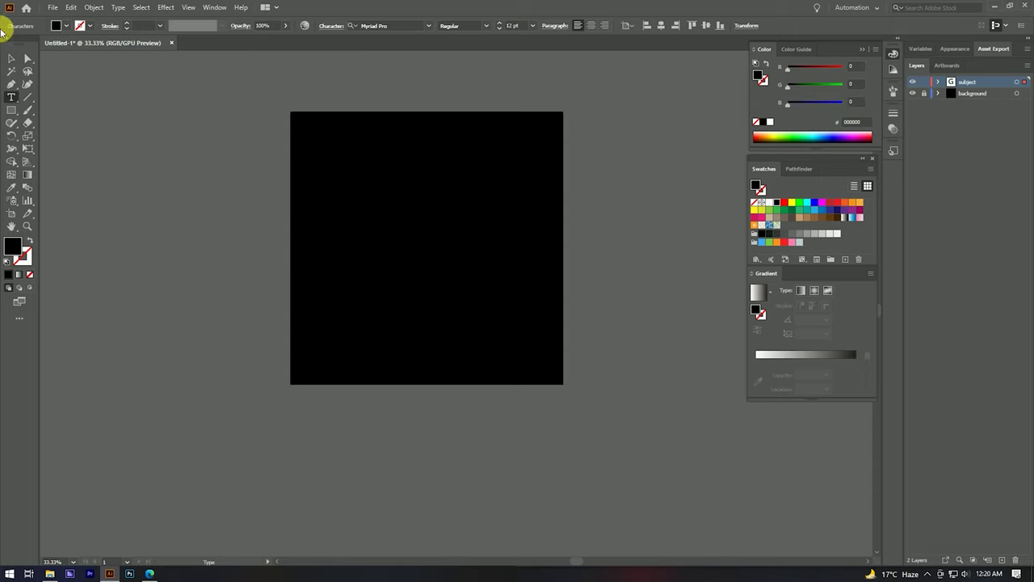
{"action": "left_click", "coordinate": [27, 58]}
{"action": "left_click", "coordinate": [55, 25]}
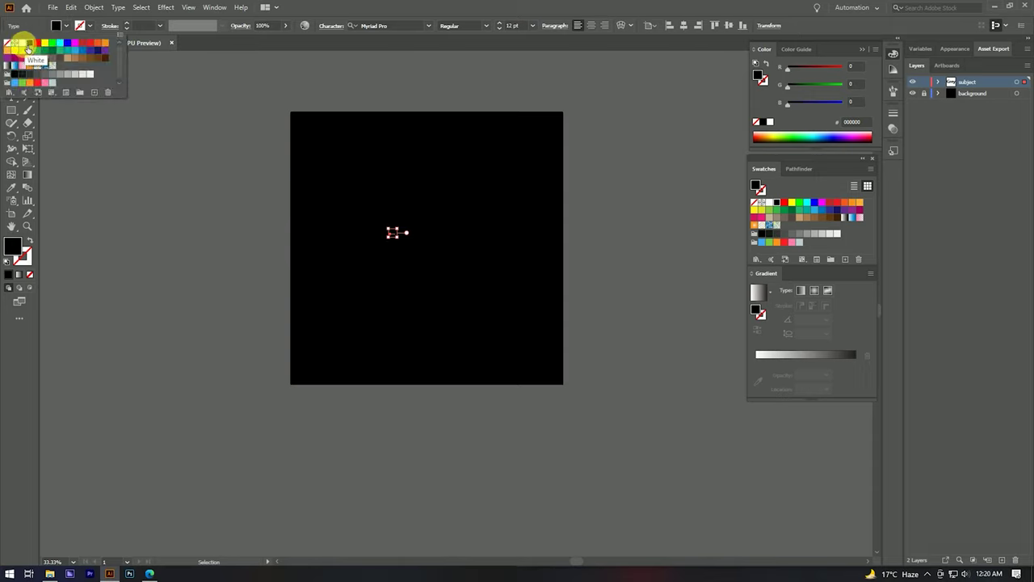
{"action": "left_click", "coordinate": [18, 42]}
{"action": "left_click_drag", "start_coordinate": [423, 217], "coordinate": [321, 268]}
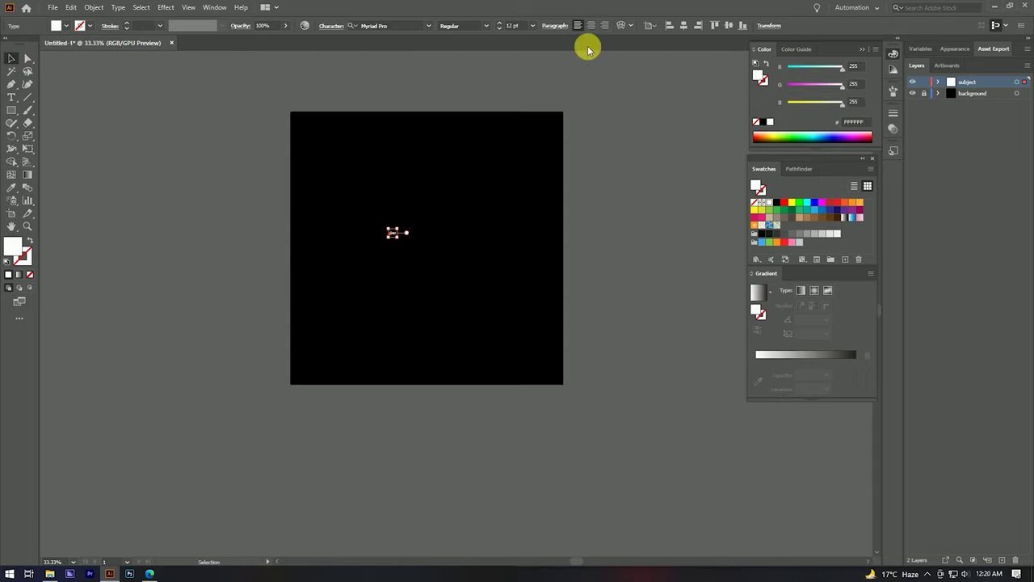
{"action": "left_click", "coordinate": [682, 27]}
{"action": "left_click", "coordinate": [727, 25]}
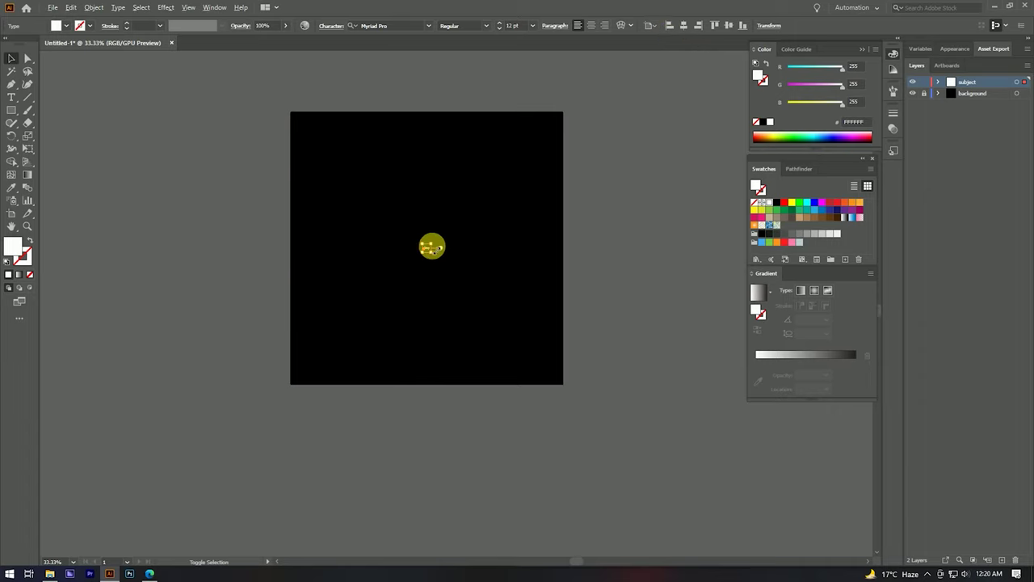
Step: Scale Grey up, set it in the Creattion Demo font, and recentre it
{"action": "scroll", "coordinate": [436, 253], "scroll_direction": "up", "scroll_amount": 4}
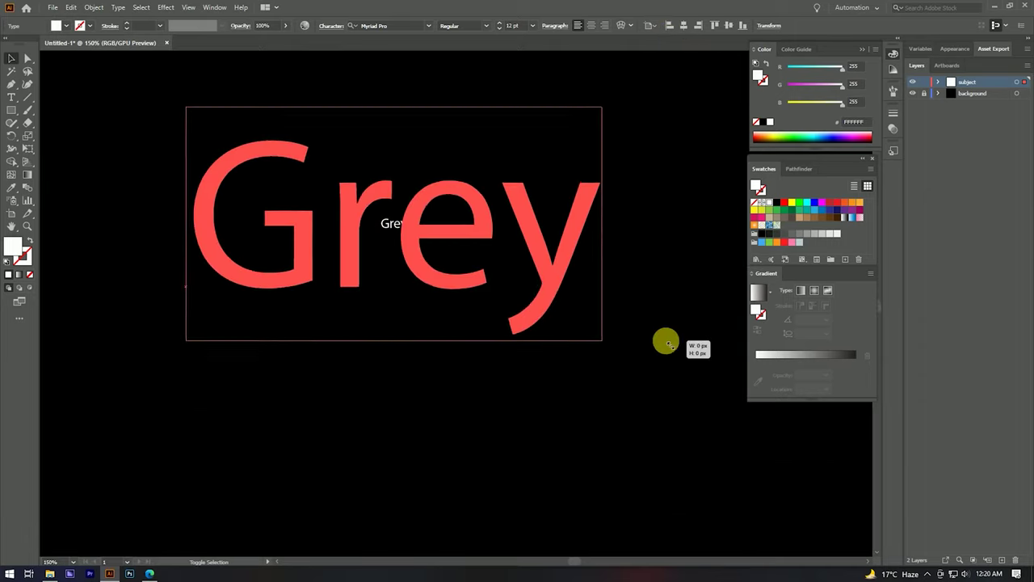
{"action": "left_click_drag", "start_coordinate": [408, 232], "coordinate": [665, 342]}
{"action": "key", "text": "ctrl+0"}
{"action": "left_click", "coordinate": [393, 25]}
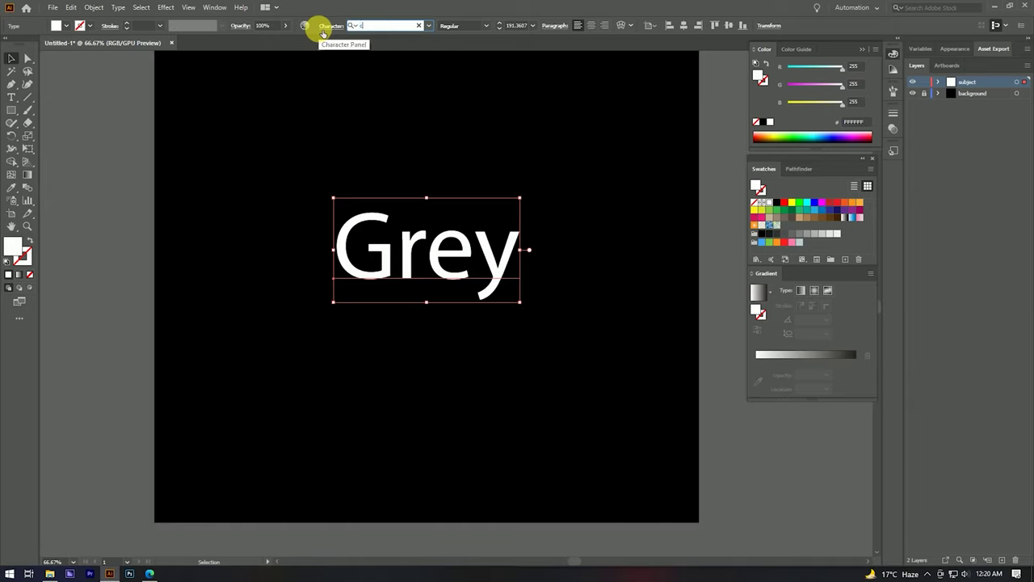
{"action": "type", "text": "re"}
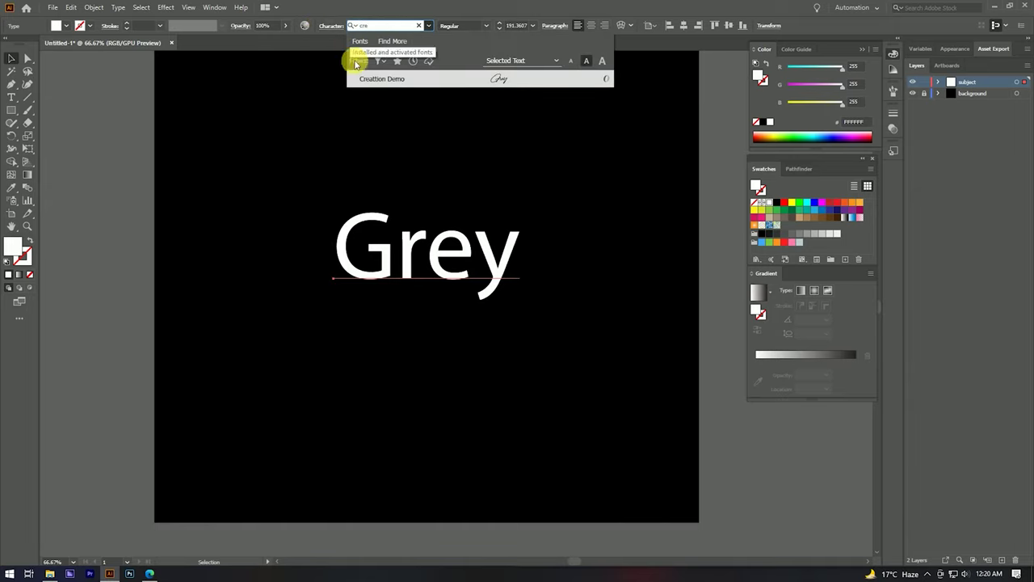
{"action": "left_click", "coordinate": [499, 78]}
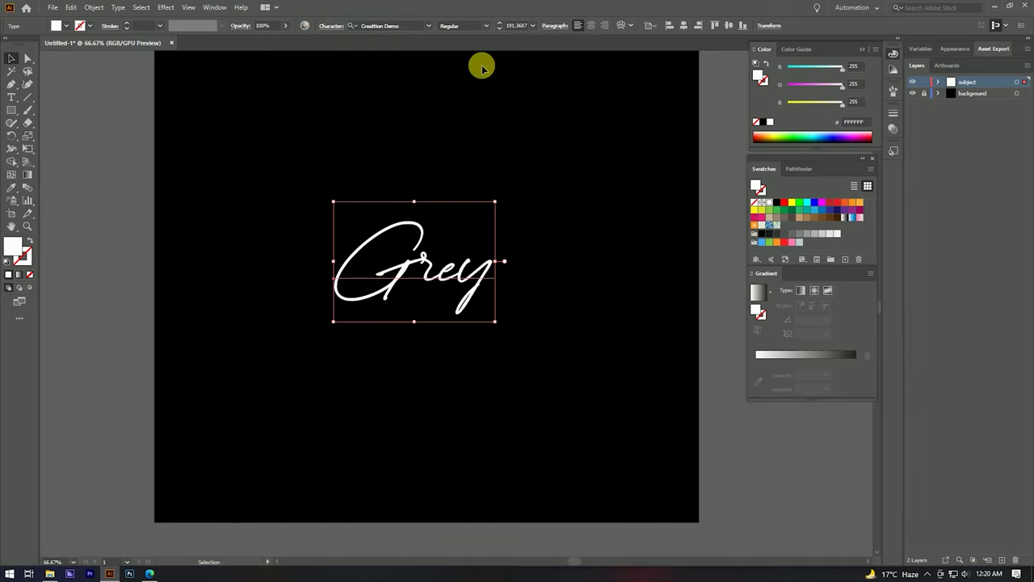
{"action": "left_click", "coordinate": [685, 27]}
{"action": "key", "text": "ctrl+minus"}
{"action": "key", "text": "ctrl+minus"}
Step: Enlarge Grey slightly about its centre and lock the text in the subject layer
{"action": "left_click_drag", "start_coordinate": [492, 218], "coordinate": [521, 214]}
{"action": "left_click", "coordinate": [557, 215]}
{"action": "left_click", "coordinate": [473, 254]}
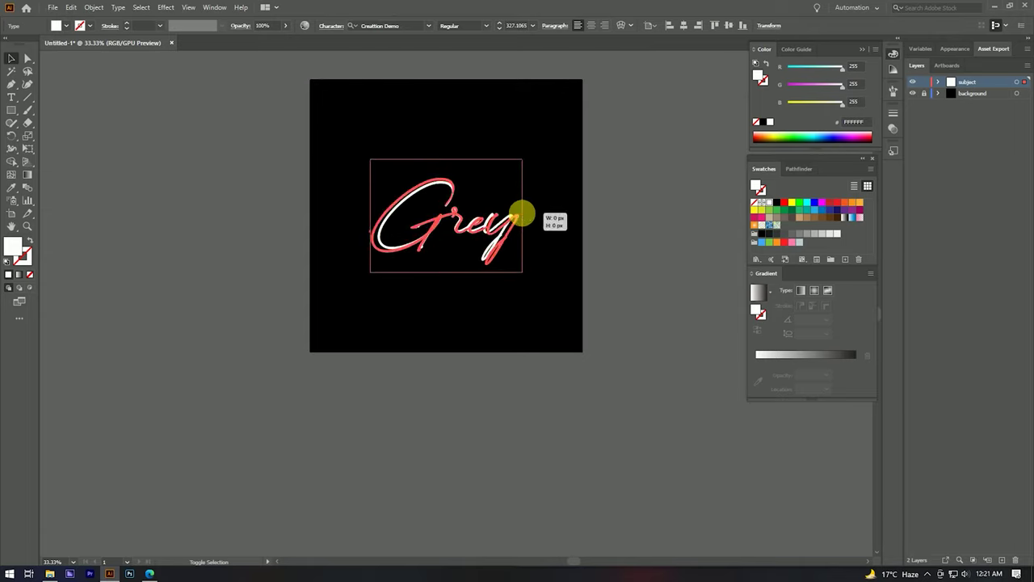
{"action": "left_click", "coordinate": [553, 211]}
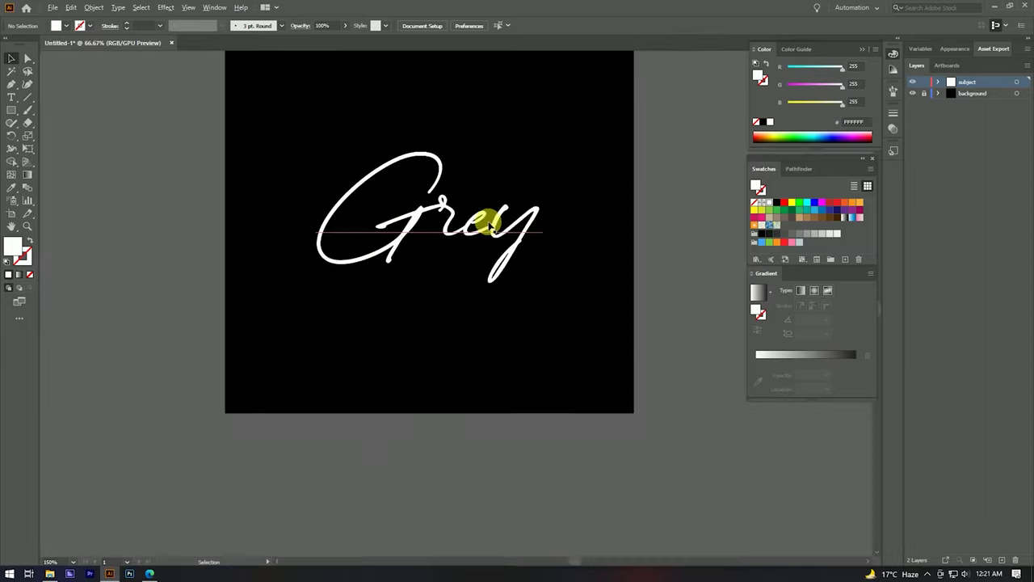
{"action": "left_click", "coordinate": [483, 217]}
{"action": "key", "text": "ctrl+plus"}
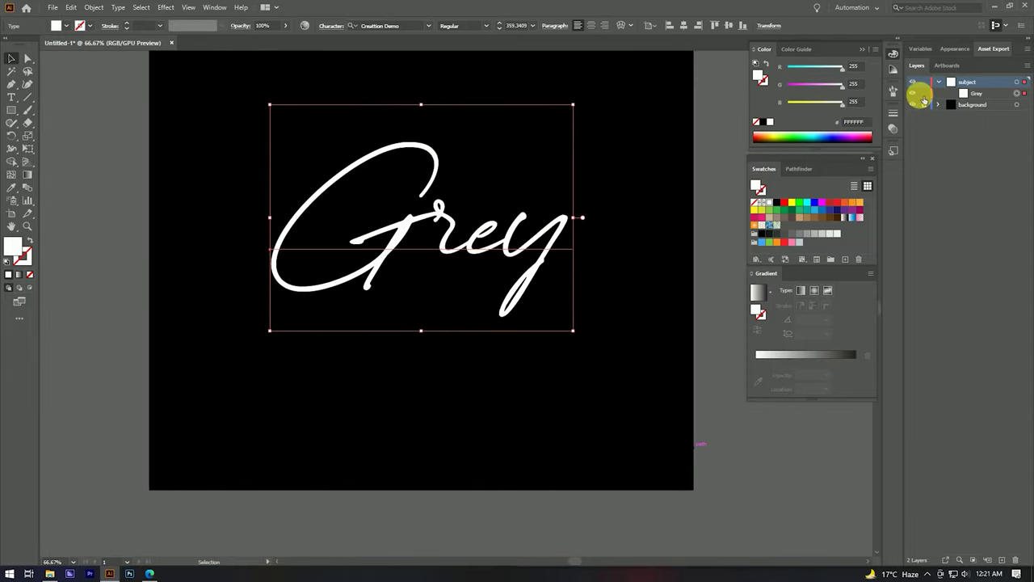
{"action": "left_click", "coordinate": [925, 93]}
{"action": "left_click", "coordinate": [940, 83]}
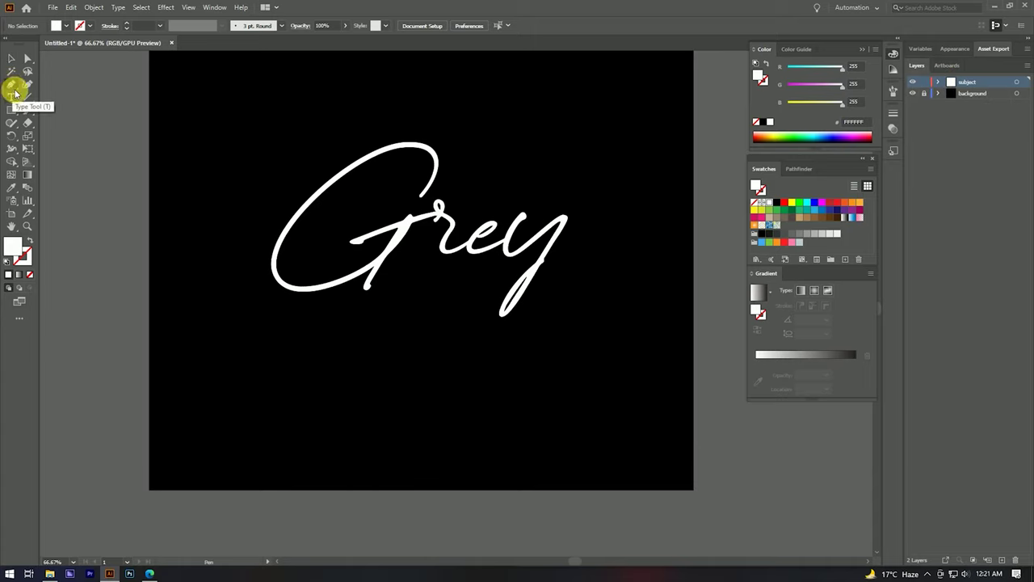
Step: Set no fill and a cyan stroke for tracing
{"action": "scroll", "coordinate": [385, 134], "scroll_direction": "up", "scroll_amount": 1, "text": "alt"}
{"action": "scroll", "coordinate": [385, 137], "scroll_direction": "up", "scroll_amount": 1, "text": "alt"}
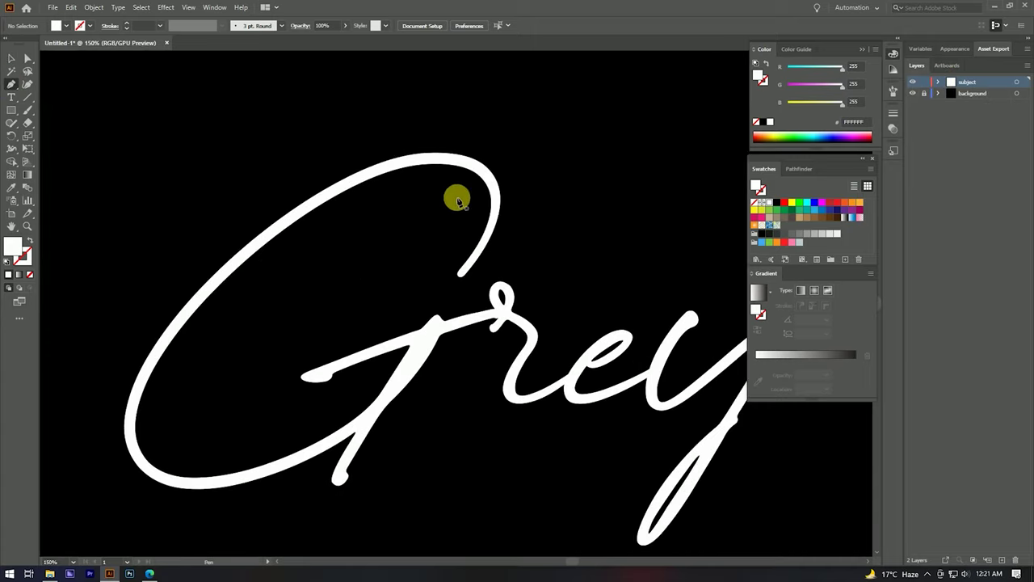
{"action": "left_click", "coordinate": [32, 242]}
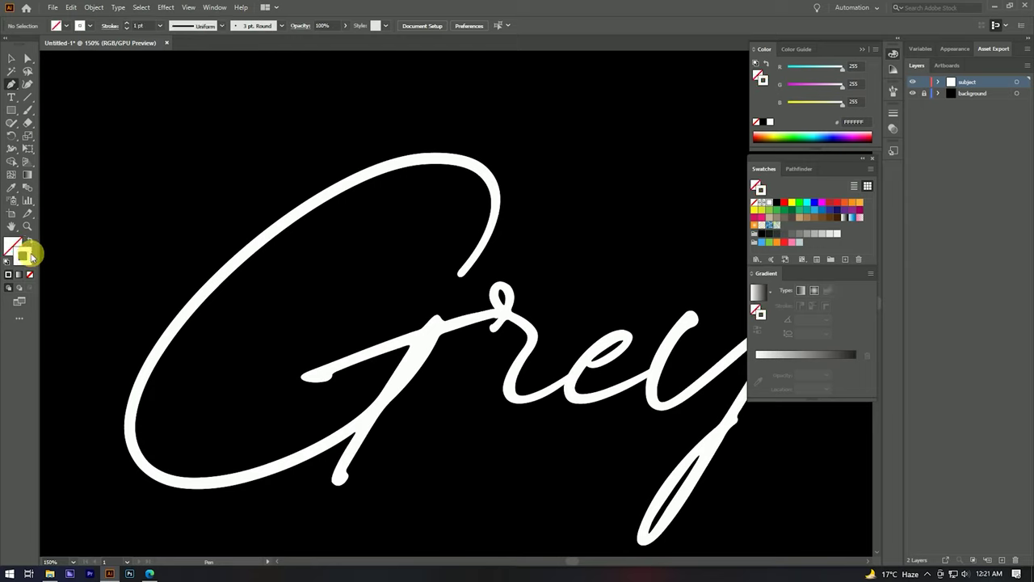
{"action": "left_click", "coordinate": [807, 203]}
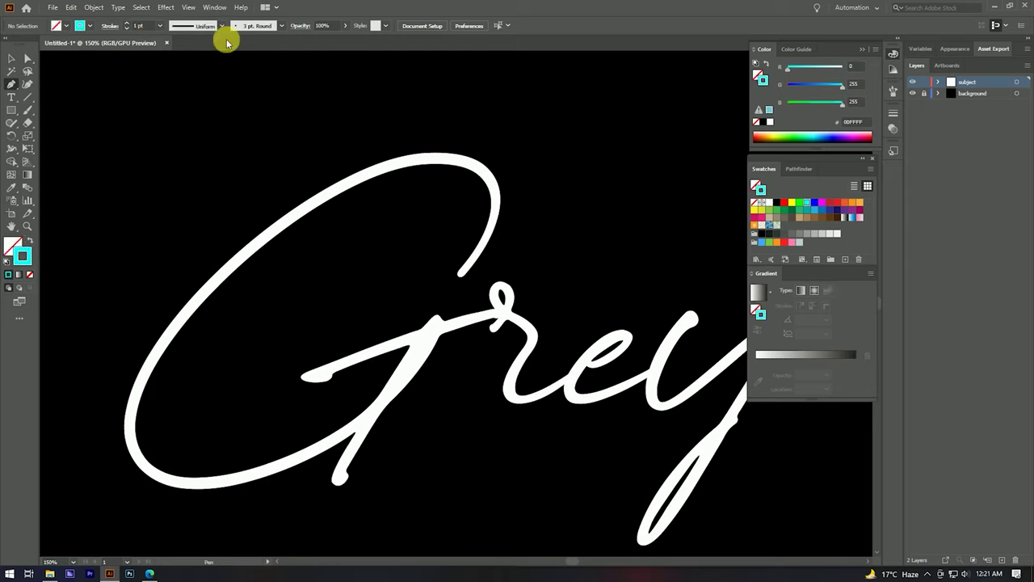
Step: Trace the G of Grey with Pen tool curve points along its centre line
{"action": "scroll", "coordinate": [473, 267], "scroll_direction": "up", "scroll_amount": 2, "text": "alt"}
{"action": "scroll", "coordinate": [421, 327], "scroll_direction": "up", "scroll_amount": 1, "text": "alt"}
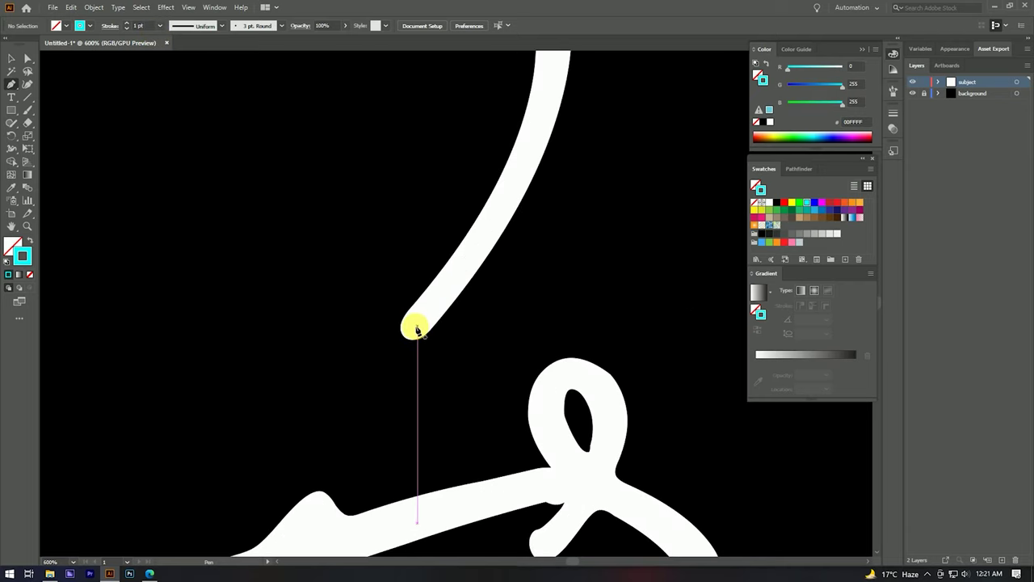
{"action": "scroll", "coordinate": [415, 324], "scroll_direction": "down", "scroll_amount": 3, "text": "alt"}
{"action": "scroll", "coordinate": [496, 197], "scroll_direction": "up", "scroll_amount": 1, "text": "alt"}
{"action": "mouse_move", "coordinate": [441, 241]}
{"action": "left_mouse_down"}
{"action": "mouse_move", "coordinate": [353, 149]}
{"action": "mouse_move", "coordinate": [344, 174]}
{"action": "left_mouse_up"}
{"action": "scroll", "coordinate": [300, 203], "scroll_direction": "down", "scroll_amount": 1}
{"action": "scroll", "coordinate": [300, 203], "scroll_direction": "left", "scroll_amount": 3}
{"action": "left_click_drag", "start_coordinate": [251, 268], "coordinate": [141, 358]}
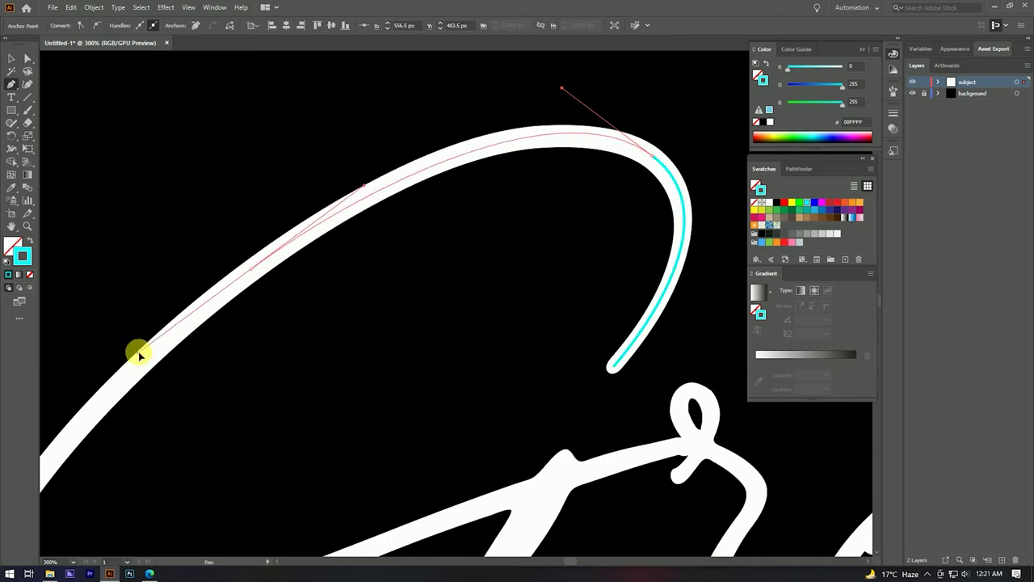
{"action": "scroll", "coordinate": [141, 358], "scroll_direction": "down", "scroll_amount": 1}
{"action": "left_click_drag", "start_coordinate": [254, 373], "coordinate": [272, 401]}
{"action": "scroll", "coordinate": [272, 401], "scroll_direction": "up", "scroll_amount": 1}
{"action": "scroll", "coordinate": [273, 402], "scroll_direction": "right", "scroll_amount": 2}
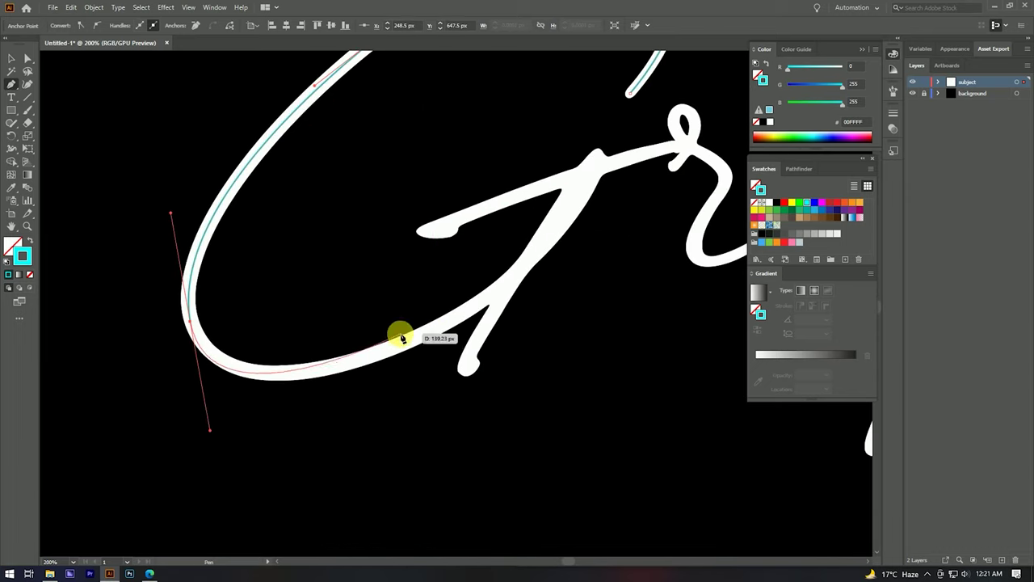
{"action": "mouse_move", "coordinate": [336, 369]}
{"action": "left_mouse_down"}
{"action": "mouse_move", "coordinate": [462, 324]}
{"action": "mouse_move", "coordinate": [474, 301]}
{"action": "left_mouse_up"}
{"action": "scroll", "coordinate": [456, 317], "scroll_direction": "up", "scroll_amount": 1}
{"action": "scroll", "coordinate": [455, 317], "scroll_direction": "right", "scroll_amount": 1}
{"action": "scroll", "coordinate": [469, 295], "scroll_direction": "up", "scroll_amount": 1}
{"action": "scroll", "coordinate": [468, 295], "scroll_direction": "right", "scroll_amount": 1}
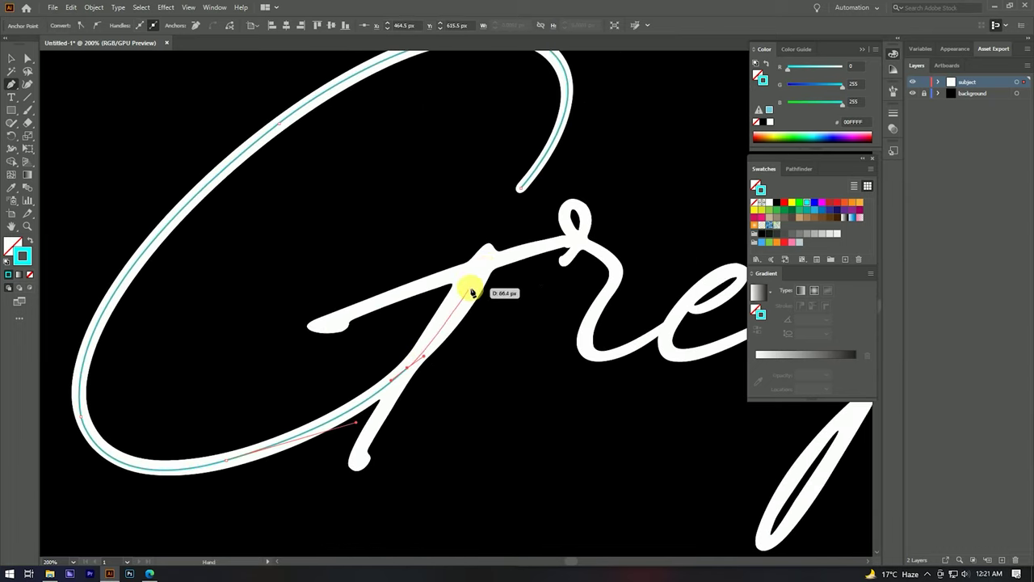
{"action": "left_click_drag", "start_coordinate": [488, 258], "coordinate": [467, 266]}
{"action": "left_click_drag", "start_coordinate": [322, 325], "coordinate": [383, 338]}
Step: Continue the path through the r and around the loop of the e
{"action": "left_click_drag", "start_coordinate": [569, 207], "coordinate": [582, 235]}
{"action": "scroll", "coordinate": [582, 235], "scroll_direction": "up", "scroll_amount": 1}
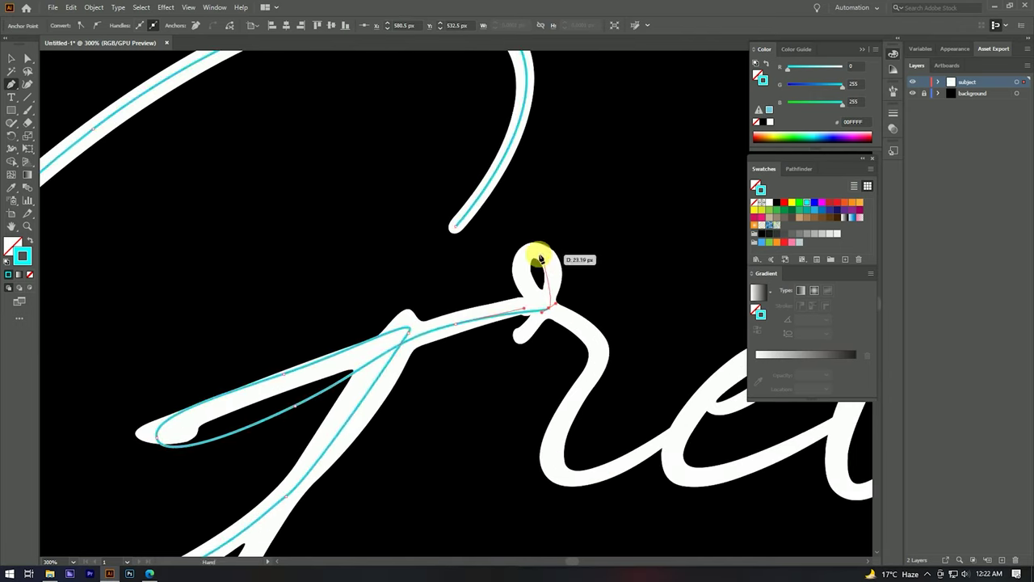
{"action": "left_click_drag", "start_coordinate": [550, 315], "coordinate": [552, 315]}
{"action": "scroll", "coordinate": [480, 293], "scroll_direction": "down", "scroll_amount": 1}
{"action": "scroll", "coordinate": [480, 294], "scroll_direction": "right", "scroll_amount": 1}
{"action": "left_click_drag", "start_coordinate": [461, 411], "coordinate": [565, 351]}
{"action": "scroll", "coordinate": [565, 351], "scroll_direction": "up", "scroll_amount": 1}
{"action": "left_click_drag", "start_coordinate": [453, 357], "coordinate": [485, 374]}
{"action": "left_click", "coordinate": [565, 299]}
{"action": "left_click", "coordinate": [381, 393]}
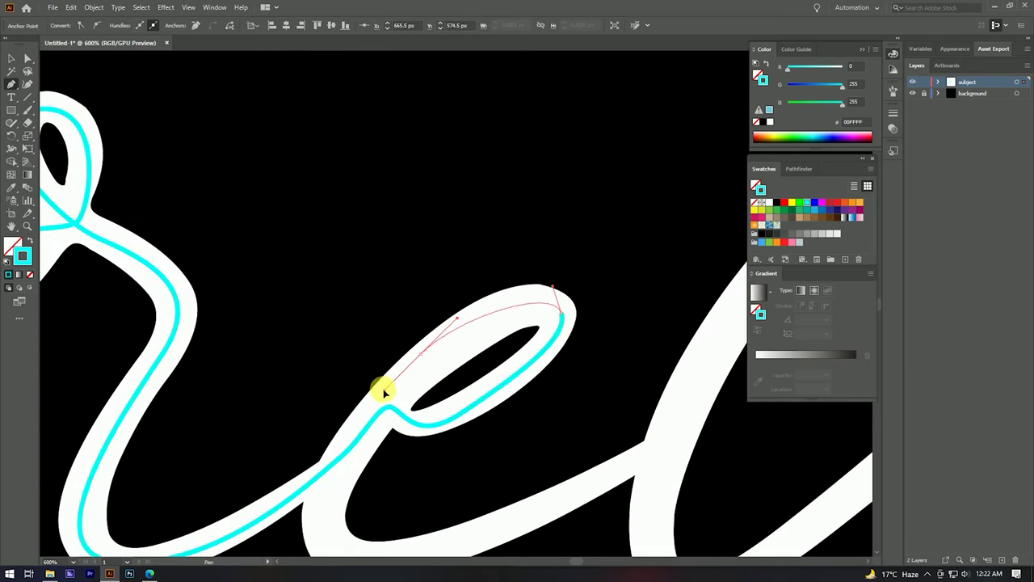
{"action": "left_click_drag", "start_coordinate": [368, 380], "coordinate": [435, 427]}
Step: Finish the path through the y's loop and out along its tail
{"action": "scroll", "coordinate": [517, 339], "scroll_direction": "right", "scroll_amount": 2}
{"action": "scroll", "coordinate": [519, 294], "scroll_direction": "down", "scroll_amount": 1}
{"action": "left_click_drag", "start_coordinate": [489, 250], "coordinate": [522, 239]}
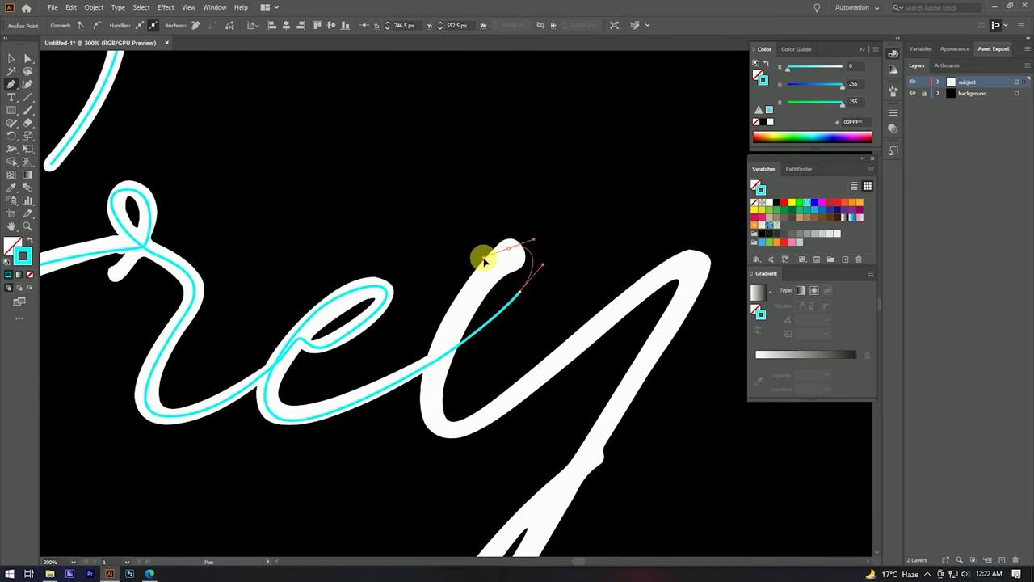
{"action": "scroll", "coordinate": [485, 323], "scroll_direction": "down", "scroll_amount": 2}
{"action": "left_click_drag", "start_coordinate": [453, 396], "coordinate": [457, 401]}
{"action": "scroll", "coordinate": [619, 231], "scroll_direction": "up", "scroll_amount": 1}
{"action": "left_click_drag", "start_coordinate": [492, 273], "coordinate": [527, 300]}
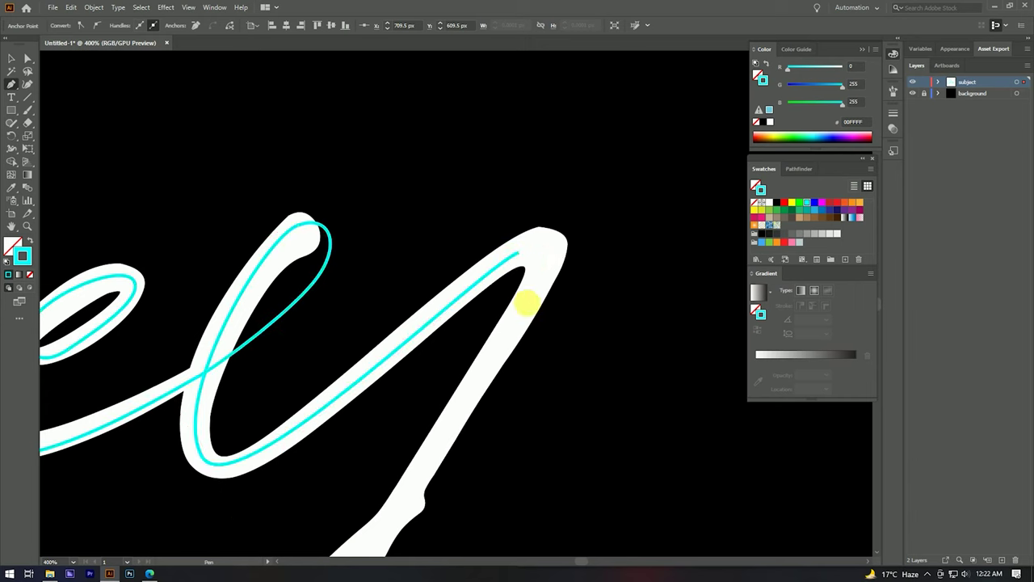
{"action": "scroll", "coordinate": [526, 300], "scroll_direction": "down", "scroll_amount": 3}
{"action": "scroll", "coordinate": [526, 300], "scroll_direction": "left", "scroll_amount": 1}
{"action": "scroll", "coordinate": [404, 372], "scroll_direction": "down", "scroll_amount": 1}
{"action": "left_click", "coordinate": [340, 393]}
{"action": "scroll", "coordinate": [339, 393], "scroll_direction": "up", "scroll_amount": 1}
{"action": "left_click_drag", "start_coordinate": [457, 234], "coordinate": [517, 184]}
{"action": "left_click_drag", "start_coordinate": [608, 154], "coordinate": [693, 127]}
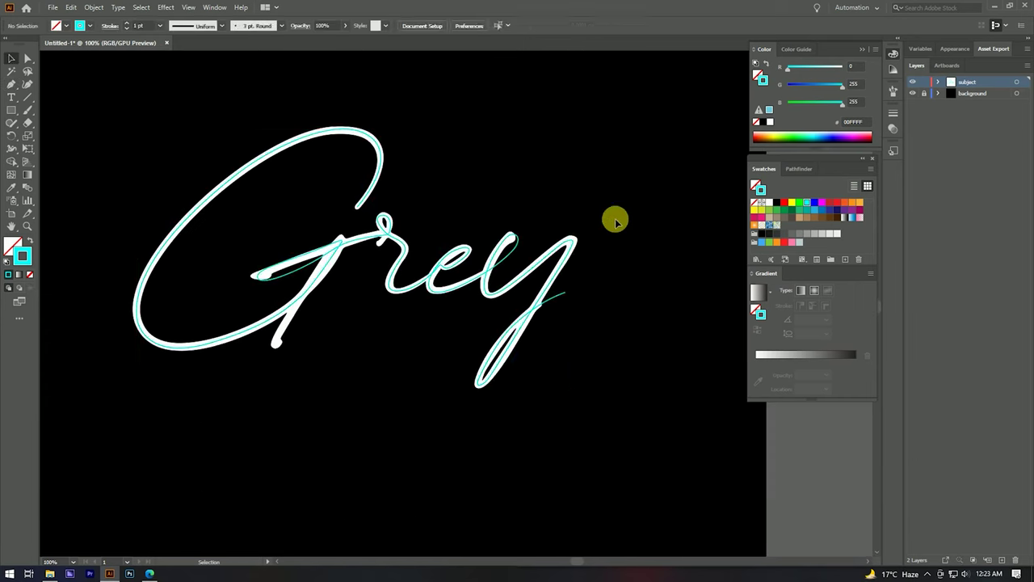
Step: Hide the Grey text layer and select the traced path
{"action": "key", "text": "v"}
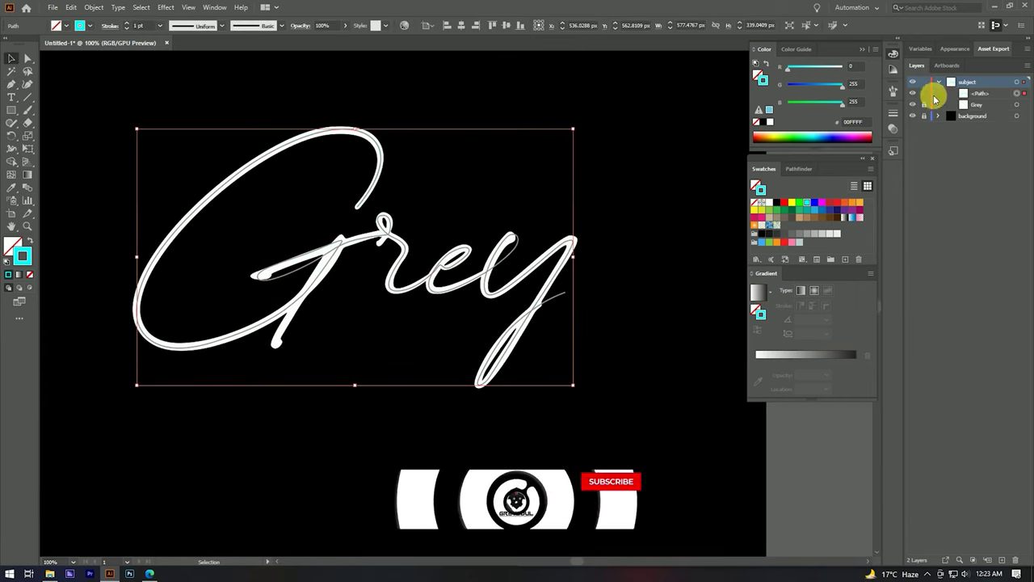
{"action": "left_click", "coordinate": [913, 104]}
{"action": "left_click", "coordinate": [630, 185]}
{"action": "left_click", "coordinate": [338, 265]}
{"action": "scroll", "coordinate": [347, 259], "scroll_direction": "down", "scroll_amount": 2}
{"action": "scroll", "coordinate": [372, 234], "scroll_direction": "up", "scroll_amount": 3}
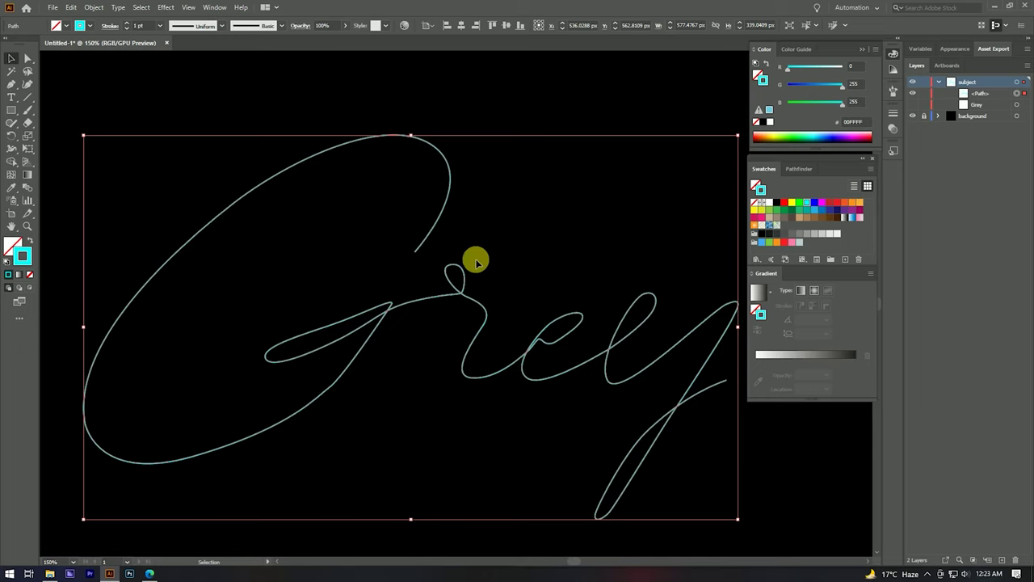
{"action": "left_click", "coordinate": [461, 232]}
{"action": "scroll", "coordinate": [387, 208], "scroll_direction": "up", "scroll_amount": 3}
{"action": "scroll", "coordinate": [387, 202], "scroll_direction": "down", "scroll_amount": 1}
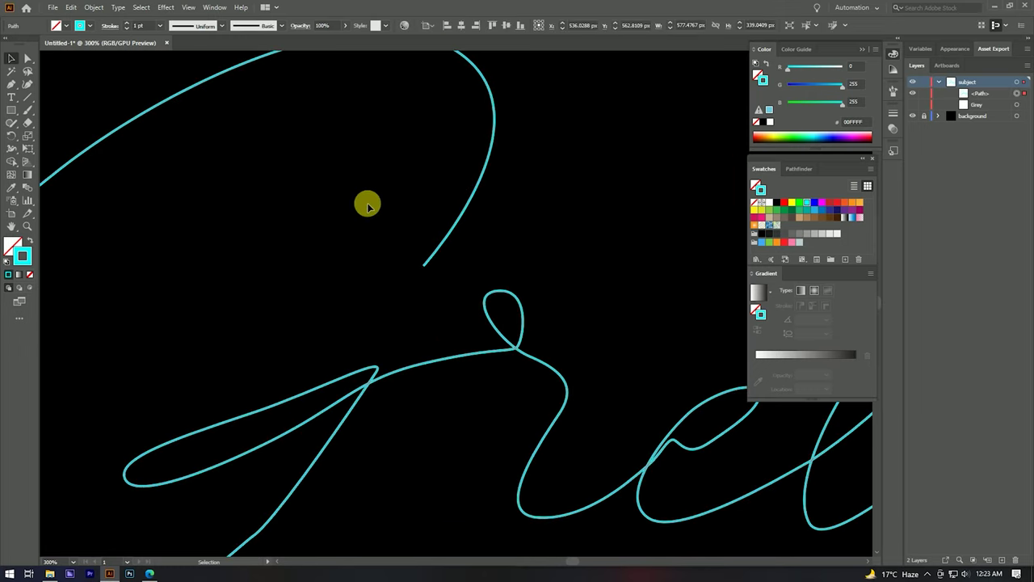
{"action": "left_click", "coordinate": [467, 360]}
{"action": "scroll", "coordinate": [365, 208], "scroll_direction": "down", "scroll_amount": 4}
{"action": "scroll", "coordinate": [415, 249], "scroll_direction": "up", "scroll_amount": 2}
Step: Smooth the lower sweep of the G and the lower loop of the y with the Smooth Tool
{"action": "left_click", "coordinate": [12, 123]}
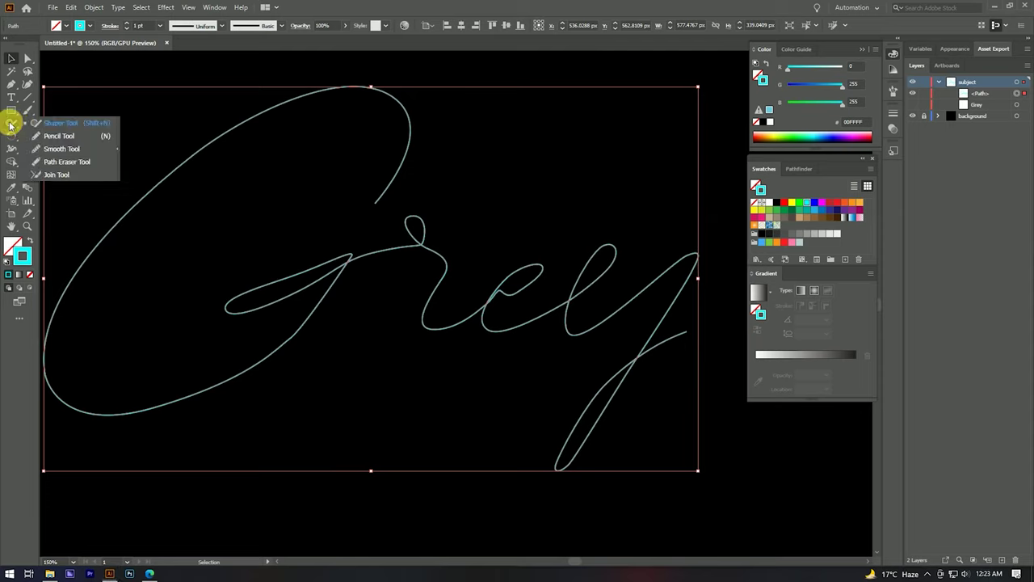
{"action": "left_click", "coordinate": [46, 139]}
{"action": "scroll", "coordinate": [293, 302], "scroll_direction": "up", "scroll_amount": 2}
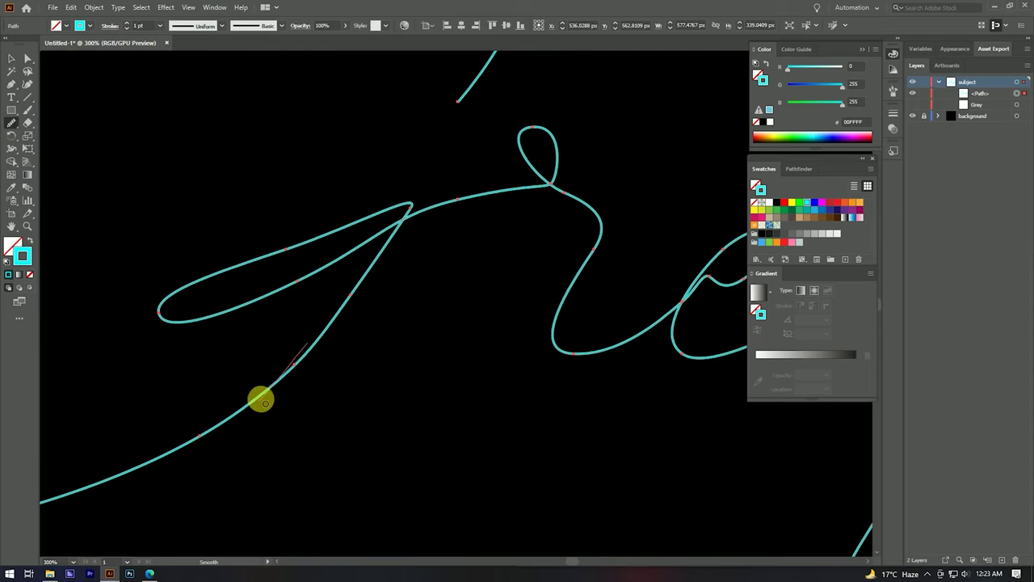
{"action": "scroll", "coordinate": [223, 431], "scroll_direction": "down", "scroll_amount": 2}
{"action": "left_click_drag", "start_coordinate": [355, 356], "coordinate": [323, 376]}
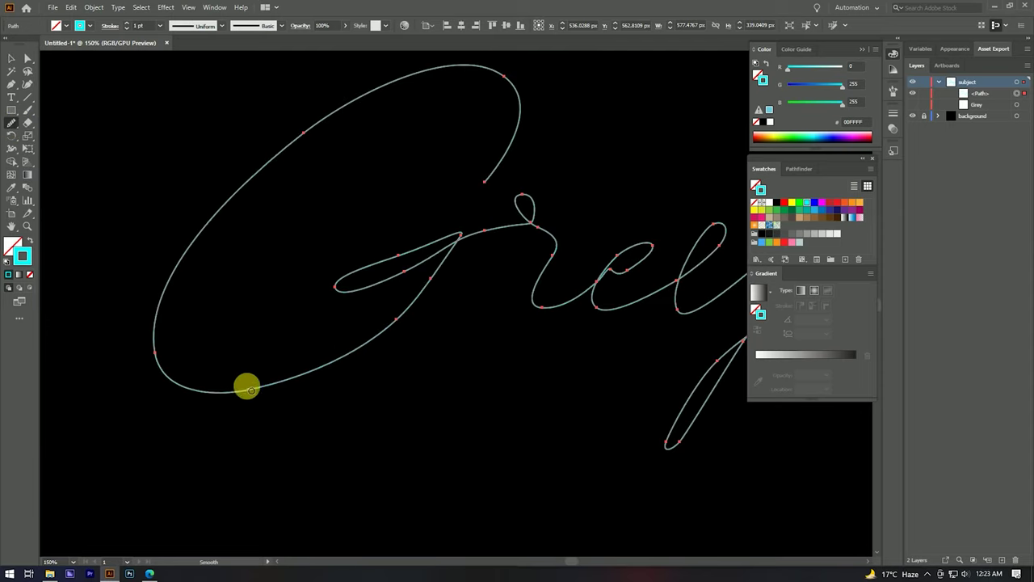
{"action": "scroll", "coordinate": [457, 203], "scroll_direction": "up", "scroll_amount": 2}
{"action": "scroll", "coordinate": [392, 270], "scroll_direction": "down", "scroll_amount": 2}
{"action": "scroll", "coordinate": [676, 337], "scroll_direction": "up", "scroll_amount": 2}
{"action": "scroll", "coordinate": [427, 310], "scroll_direction": "down", "scroll_amount": 2}
{"action": "scroll", "coordinate": [585, 284], "scroll_direction": "up", "scroll_amount": 2}
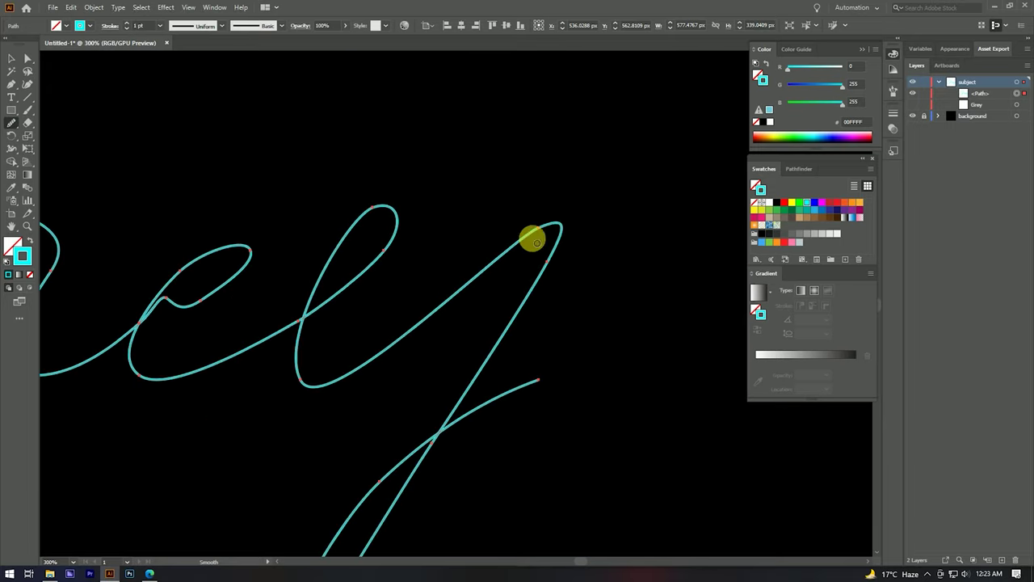
{"action": "scroll", "coordinate": [496, 374], "scroll_direction": "down", "scroll_amount": 2}
{"action": "scroll", "coordinate": [469, 406], "scroll_direction": "up", "scroll_amount": 2}
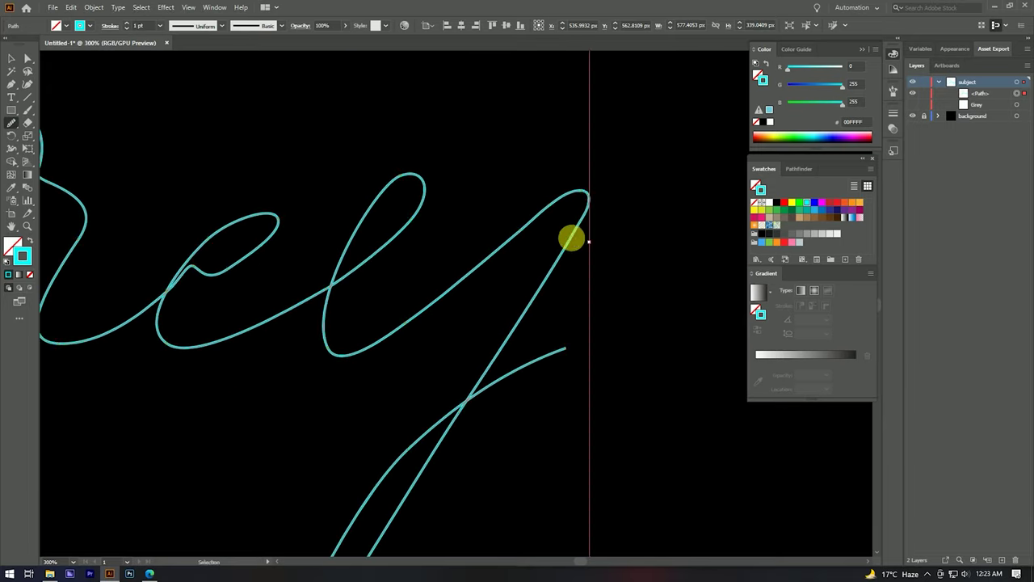
{"action": "scroll", "coordinate": [526, 268], "scroll_direction": "down", "scroll_amount": 2}
{"action": "scroll", "coordinate": [471, 365], "scroll_direction": "up", "scroll_amount": 2}
{"action": "left_click_drag", "start_coordinate": [437, 387], "coordinate": [449, 443]}
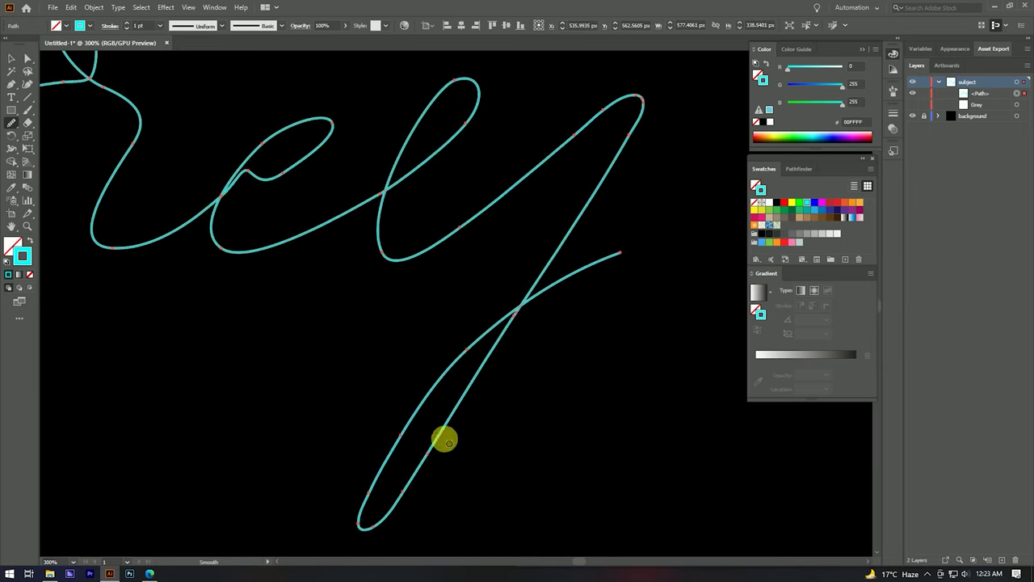
Step: Smooth the upper arc of the G
{"action": "scroll", "coordinate": [508, 350], "scroll_direction": "up", "scroll_amount": 5}
{"action": "scroll", "coordinate": [508, 351], "scroll_direction": "left", "scroll_amount": 5}
{"action": "scroll", "coordinate": [428, 353], "scroll_direction": "up", "scroll_amount": 4}
{"action": "scroll", "coordinate": [428, 354], "scroll_direction": "left", "scroll_amount": 4}
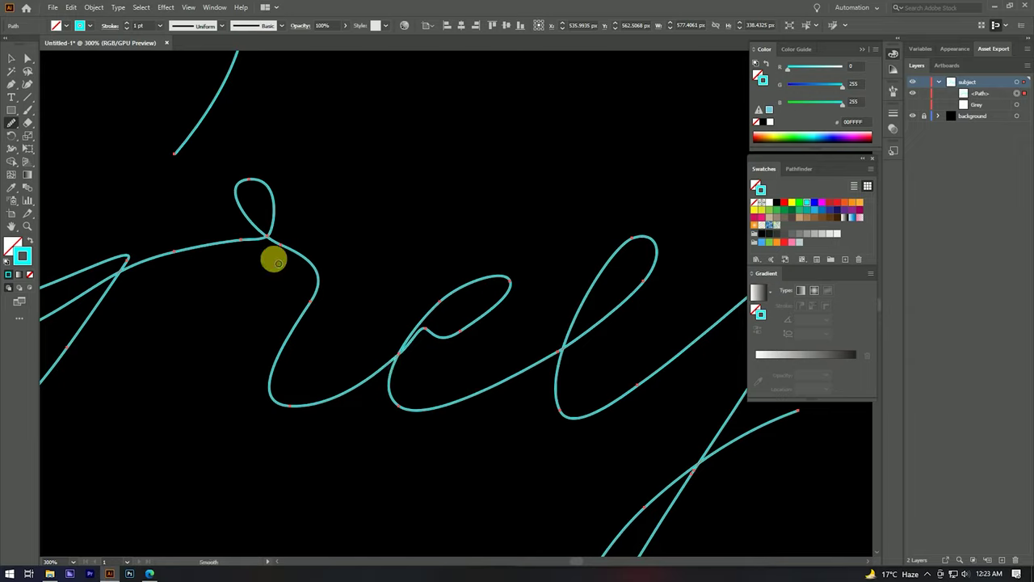
{"action": "scroll", "coordinate": [323, 291], "scroll_direction": "up", "scroll_amount": 3}
{"action": "scroll", "coordinate": [323, 291], "scroll_direction": "left", "scroll_amount": 6}
{"action": "scroll", "coordinate": [340, 301], "scroll_direction": "down", "scroll_amount": 3}
{"action": "scroll", "coordinate": [248, 251], "scroll_direction": "up", "scroll_amount": 2}
{"action": "mouse_move", "coordinate": [253, 253]}
{"action": "left_mouse_down"}
{"action": "mouse_move", "coordinate": [353, 194]}
{"action": "mouse_move", "coordinate": [468, 166]}
{"action": "left_mouse_up"}
Step: Centre the Grey path on the artboard and raise its stroke weight to 2 pt
{"action": "key", "text": "ctrl+0"}
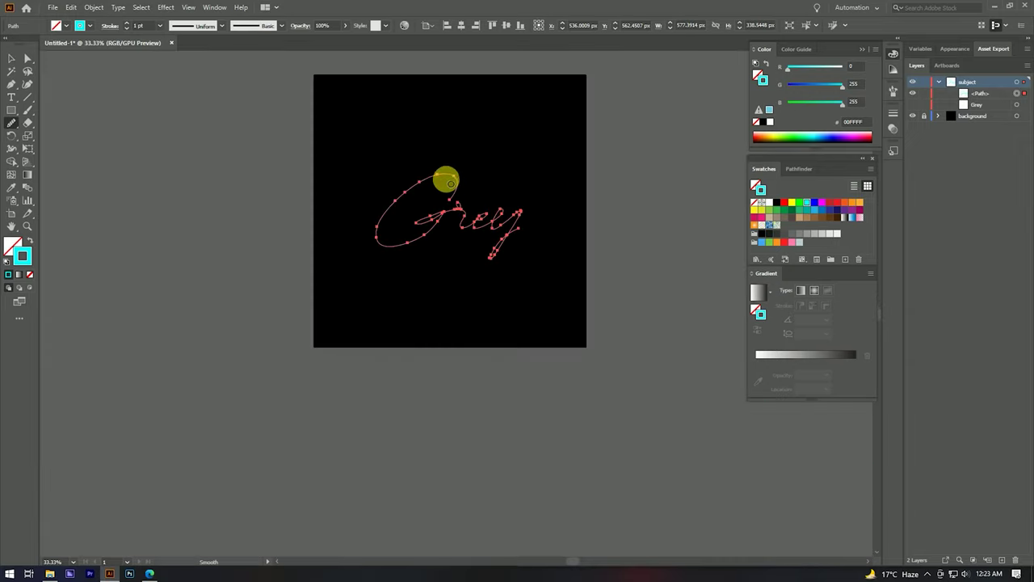
{"action": "key", "text": "v"}
{"action": "left_click", "coordinate": [513, 148]}
{"action": "left_click", "coordinate": [416, 243]}
{"action": "left_click", "coordinate": [504, 25]}
{"action": "scroll", "coordinate": [491, 129], "scroll_direction": "up", "scroll_amount": 1}
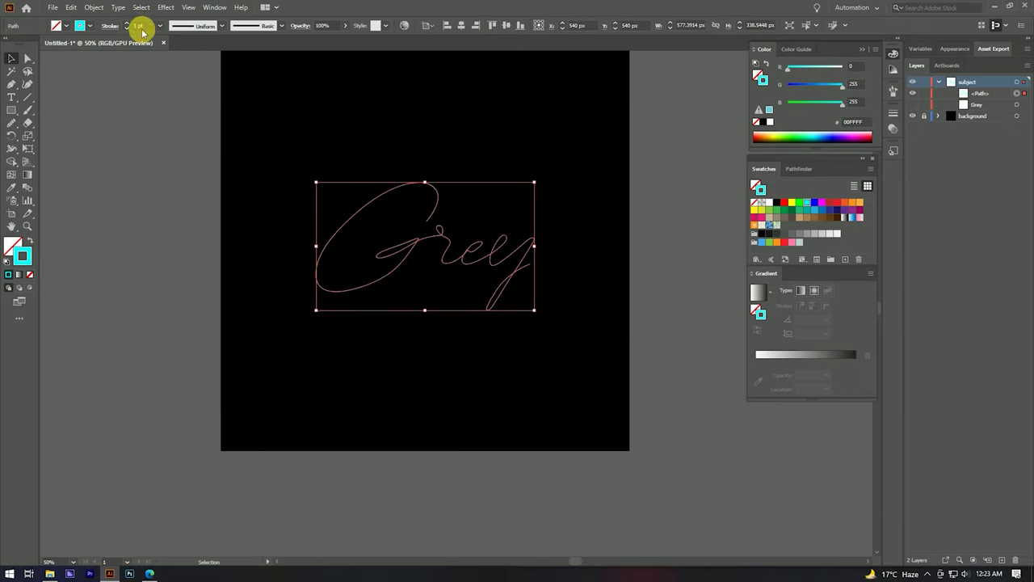
{"action": "left_click", "coordinate": [435, 144]}
{"action": "scroll", "coordinate": [420, 165], "scroll_direction": "up", "scroll_amount": 1}
{"action": "scroll", "coordinate": [412, 194], "scroll_direction": "up", "scroll_amount": 2}
{"action": "scroll", "coordinate": [421, 197], "scroll_direction": "down", "scroll_amount": 2}
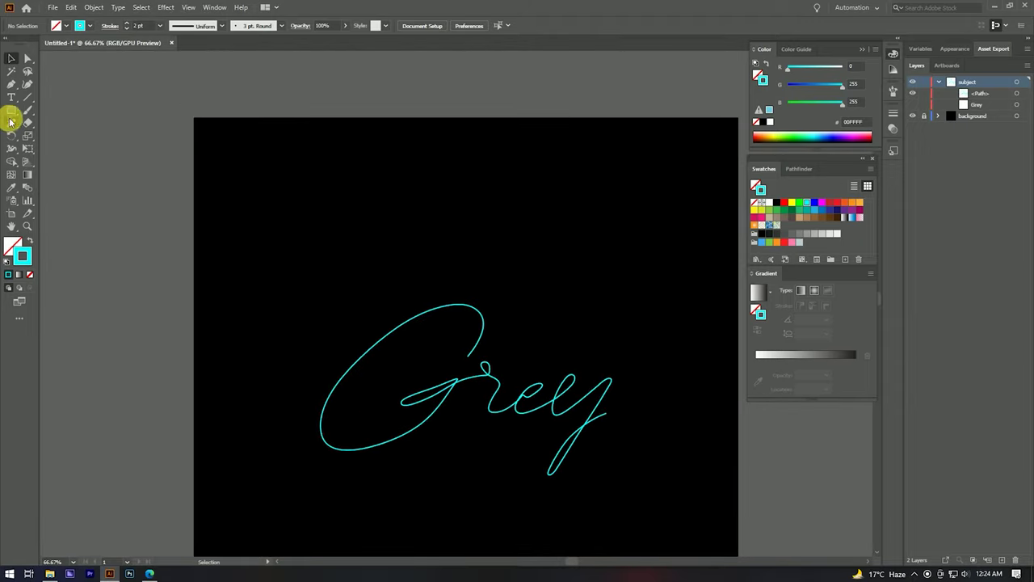
Step: Draw a small circle above the word Grey with the Ellipse Tool
{"action": "left_click_drag", "start_coordinate": [12, 125], "coordinate": [55, 134]}
{"action": "scroll", "coordinate": [243, 123], "scroll_direction": "up", "scroll_amount": 1}
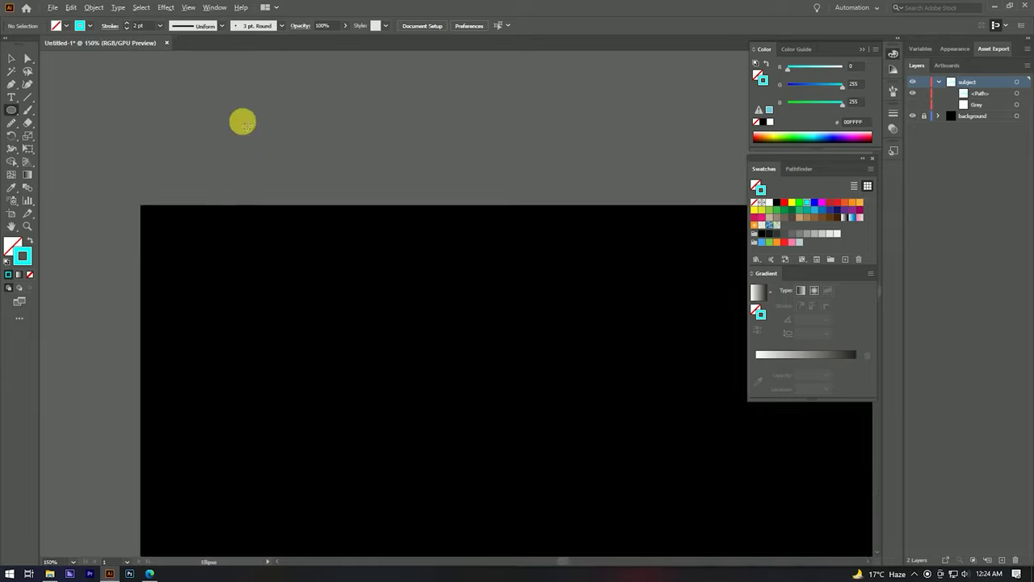
{"action": "scroll", "coordinate": [224, 145], "scroll_direction": "down", "scroll_amount": 1}
{"action": "scroll", "coordinate": [347, 275], "scroll_direction": "up", "scroll_amount": 2}
{"action": "left_click_drag", "start_coordinate": [265, 214], "coordinate": [287, 231]}
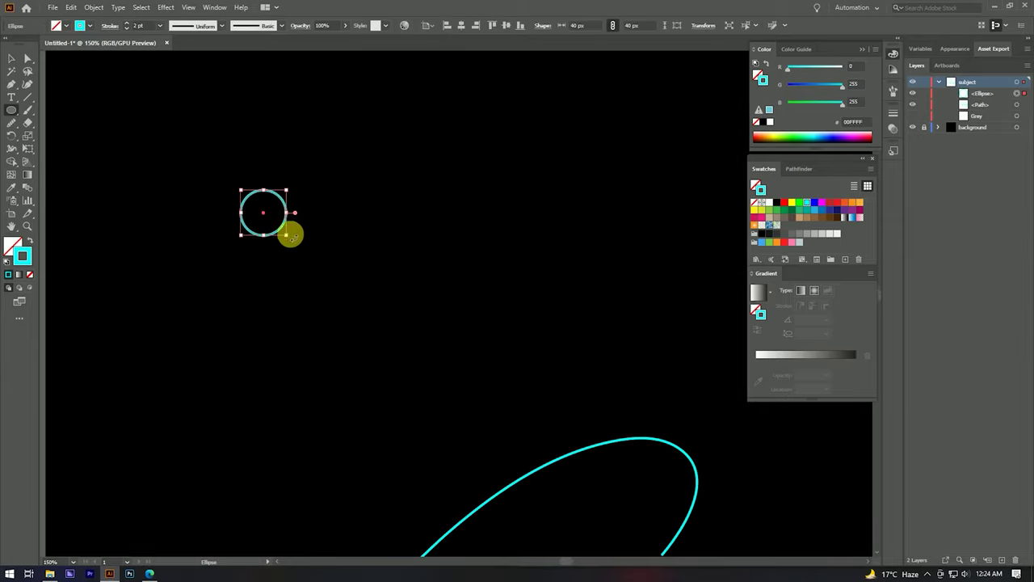
{"action": "key", "text": "v"}
Step: Fill the circle with a diagonal cyan-to-magenta gradient and no stroke
{"action": "left_click", "coordinate": [27, 239]}
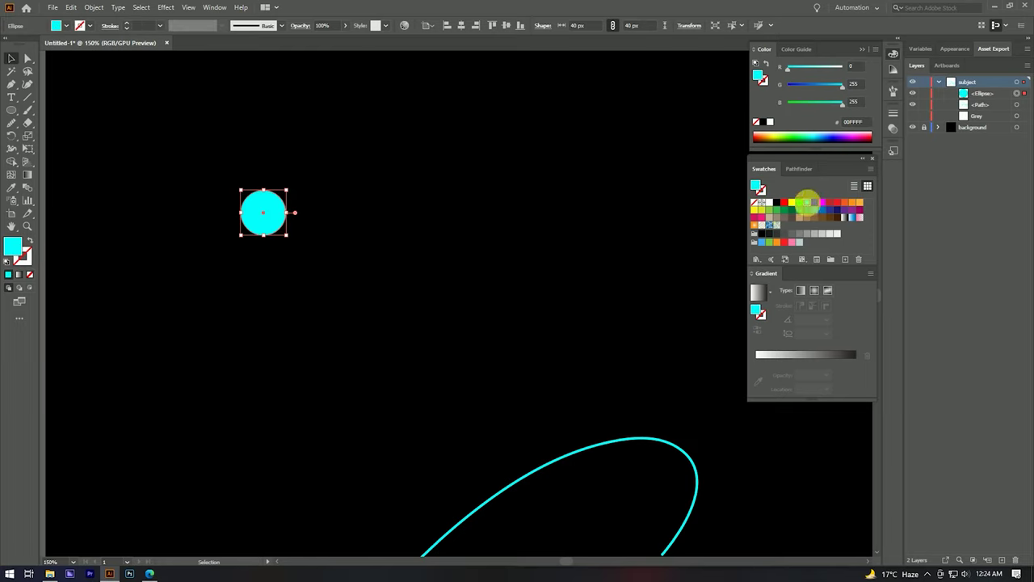
{"action": "left_click", "coordinate": [760, 356]}
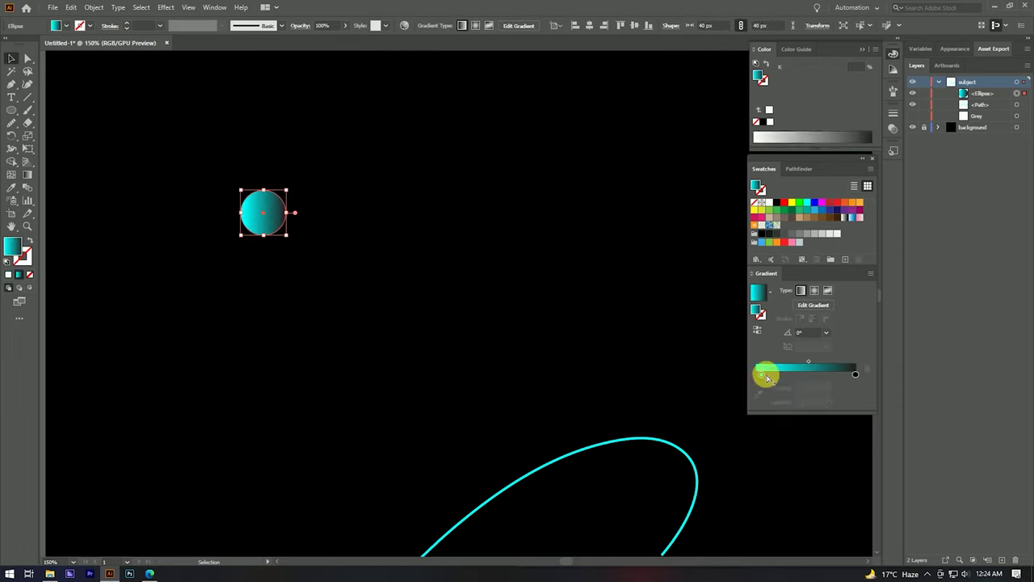
{"action": "left_click_drag", "start_coordinate": [758, 377], "coordinate": [754, 374]}
{"action": "left_click_drag", "start_coordinate": [824, 207], "coordinate": [856, 375]}
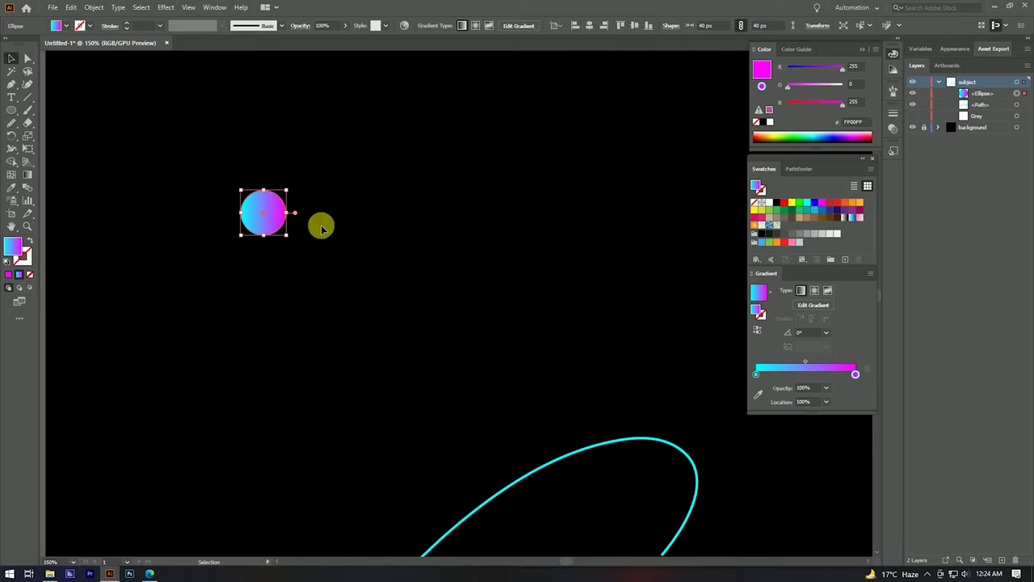
{"action": "scroll", "coordinate": [271, 214], "scroll_direction": "up", "scroll_amount": 3}
{"action": "key", "text": "g"}
{"action": "left_click_drag", "start_coordinate": [195, 173], "coordinate": [289, 243]}
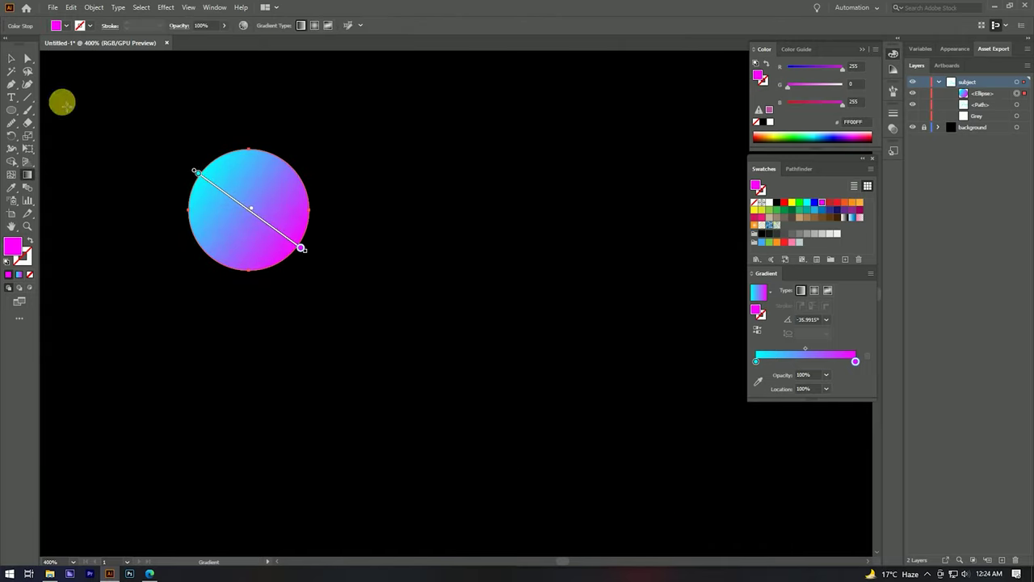
Step: Place a copy of the circle to its right and start its gradient with yellow
{"action": "left_click", "coordinate": [11, 59]}
{"action": "left_click", "coordinate": [277, 208]}
{"action": "scroll", "coordinate": [395, 219], "scroll_direction": "down", "scroll_amount": 2}
{"action": "left_click_drag", "start_coordinate": [236, 209], "coordinate": [381, 215]}
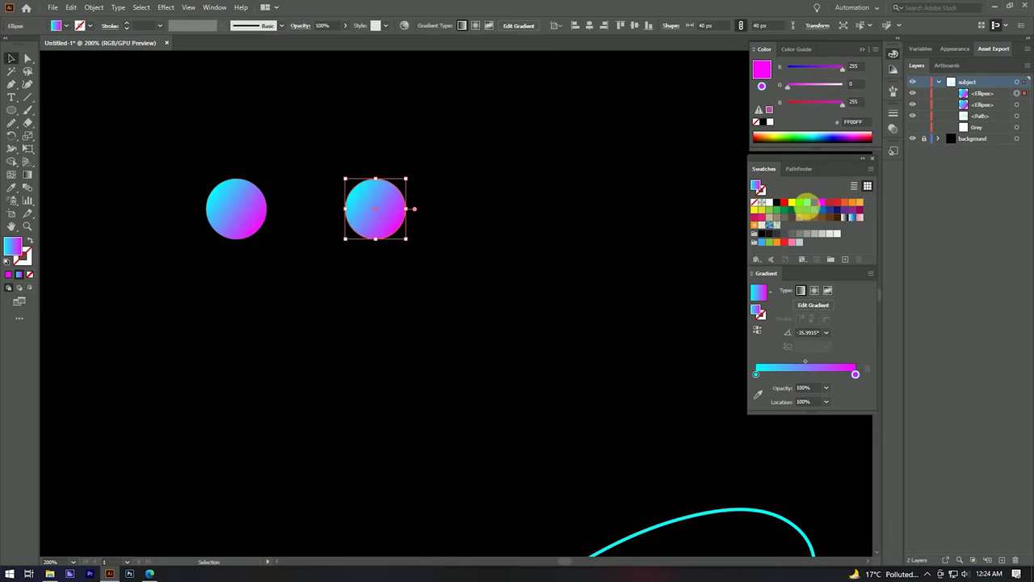
{"action": "mouse_move", "coordinate": [798, 210]}
{"action": "left_mouse_down"}
{"action": "mouse_move", "coordinate": [769, 361]}
{"action": "mouse_move", "coordinate": [753, 380]}
{"action": "left_mouse_up"}
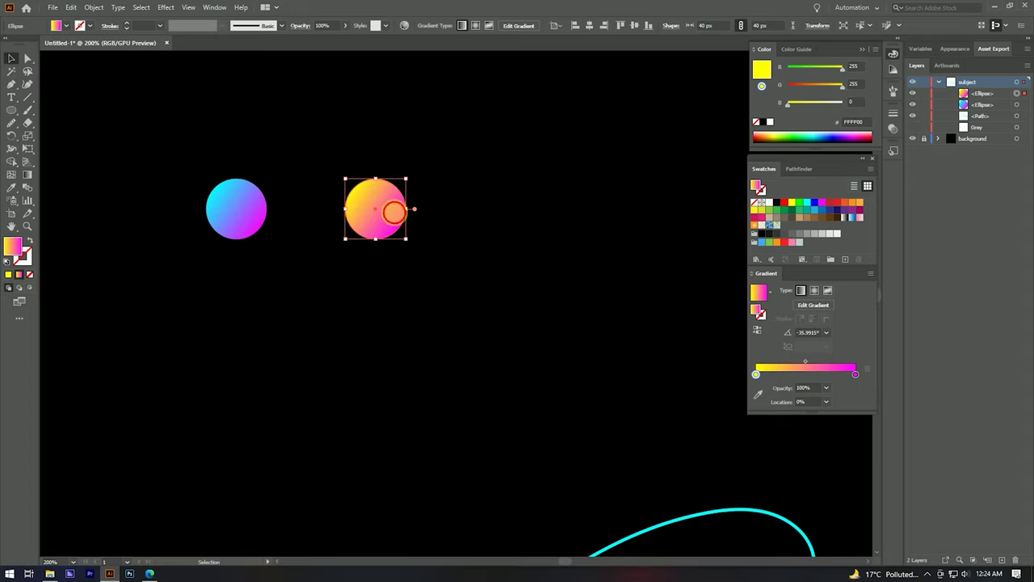
Step: Adjust the copy's magenta end stop colour using HSB sliders
{"action": "double_click", "coordinate": [856, 373]}
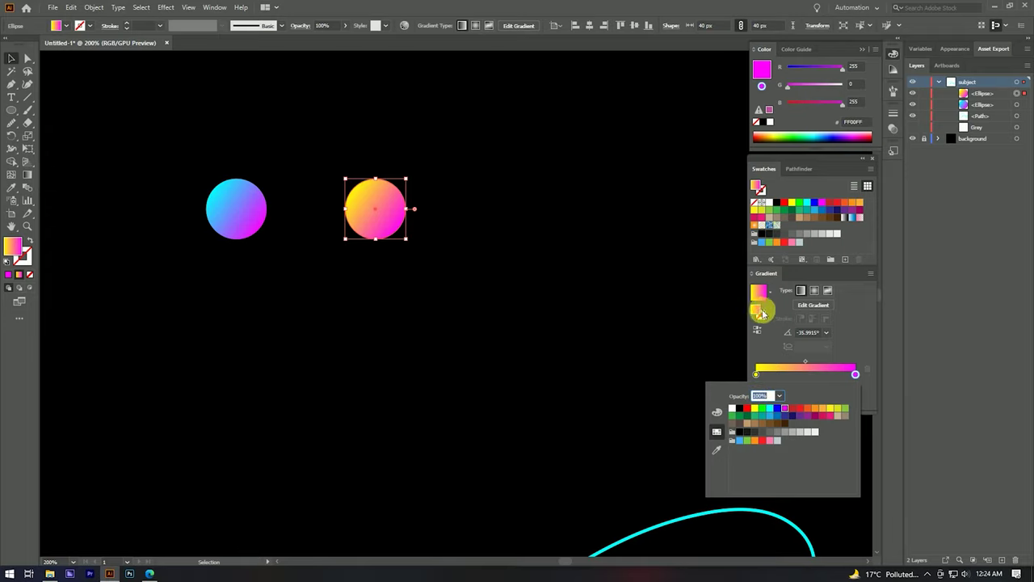
{"action": "left_click", "coordinate": [855, 376]}
{"action": "double_click", "coordinate": [858, 375]}
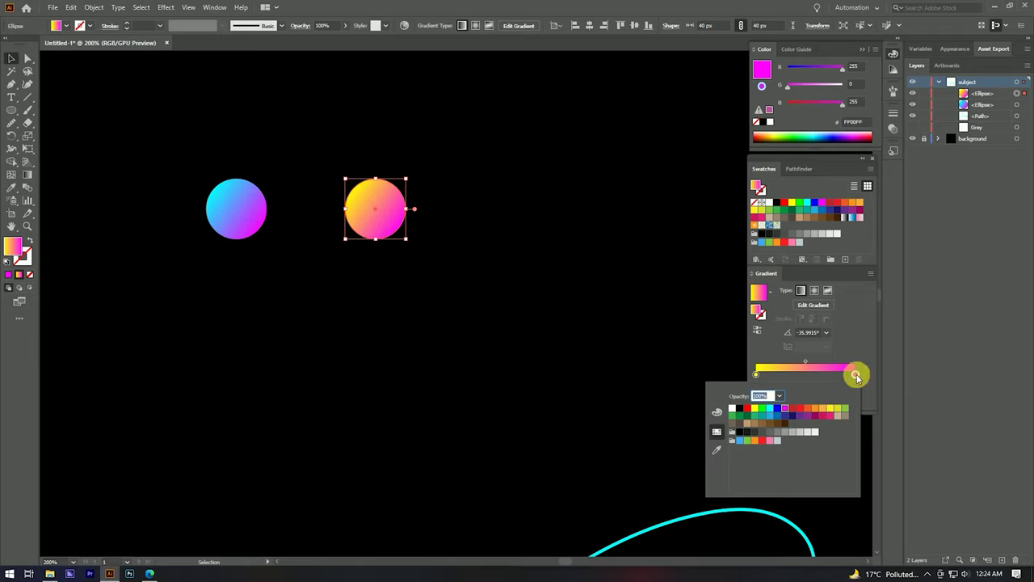
{"action": "left_click", "coordinate": [716, 415]}
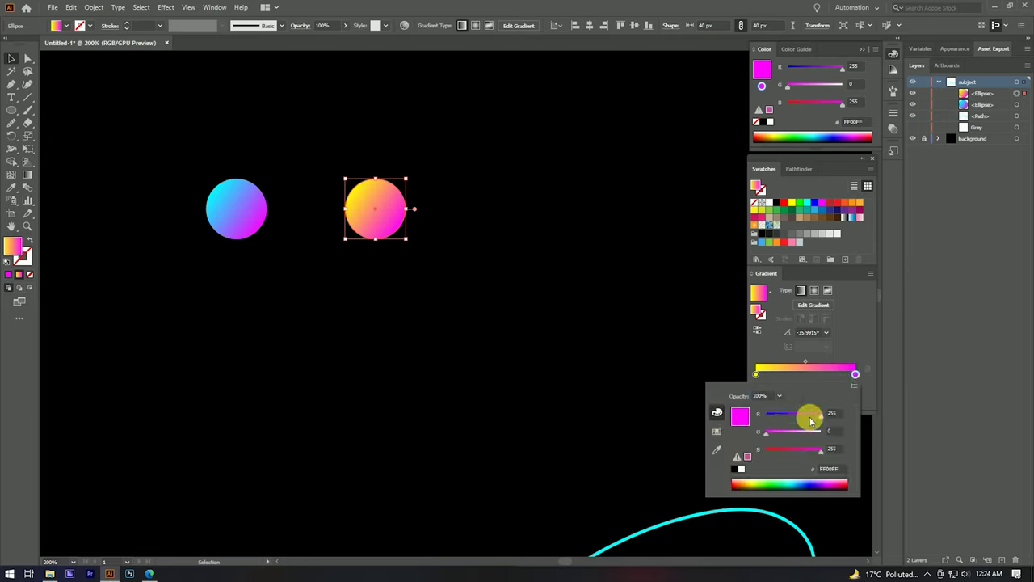
{"action": "left_click", "coordinate": [854, 386]}
{"action": "left_click", "coordinate": [889, 411]}
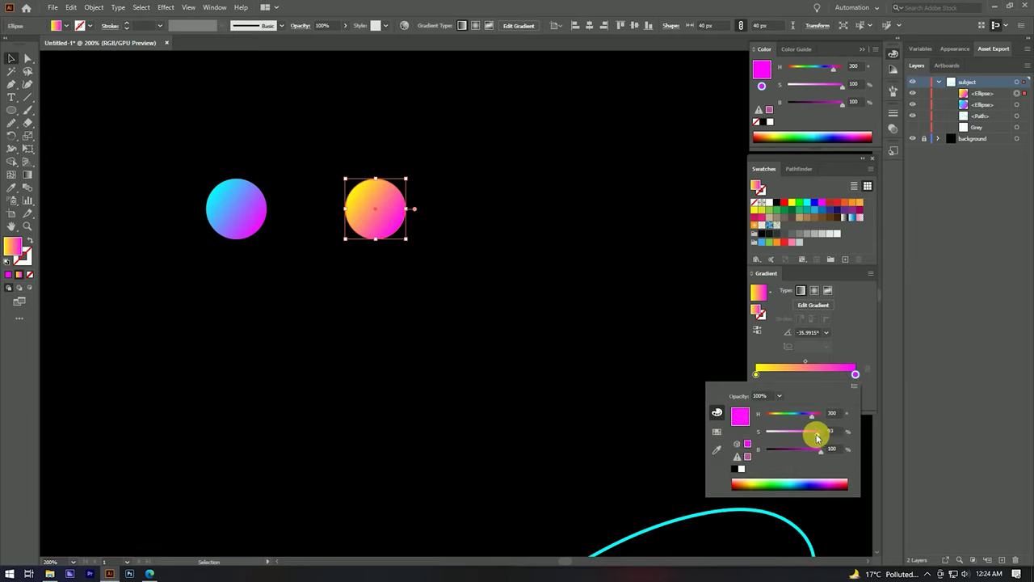
{"action": "left_click", "coordinate": [466, 280]}
{"action": "scroll", "coordinate": [358, 178], "scroll_direction": "down", "scroll_amount": 3}
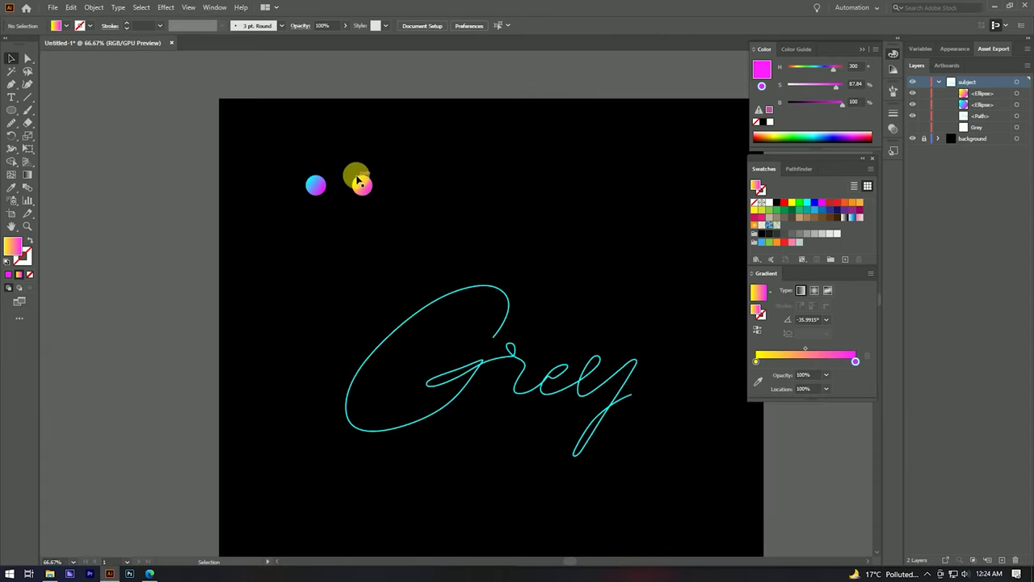
{"action": "scroll", "coordinate": [280, 149], "scroll_direction": "up", "scroll_amount": 2}
Step: Select both gradient circles and blend them together with the Blend Tool
{"action": "left_click_drag", "start_coordinate": [242, 144], "coordinate": [387, 244]}
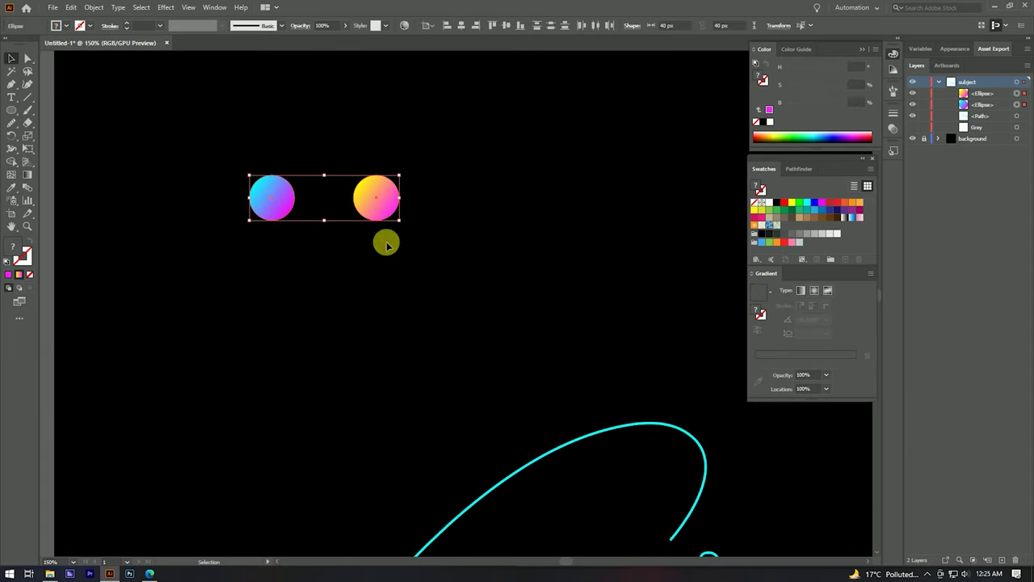
{"action": "left_click", "coordinate": [29, 188]}
{"action": "scroll", "coordinate": [269, 191], "scroll_direction": "up", "scroll_amount": 3}
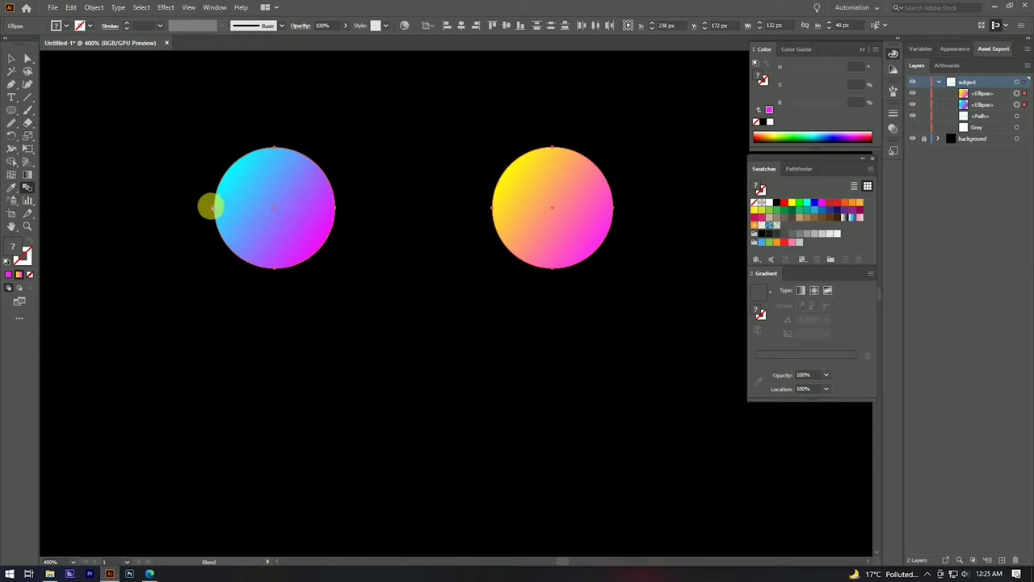
{"action": "left_click", "coordinate": [493, 210]}
{"action": "scroll", "coordinate": [358, 202], "scroll_direction": "down", "scroll_amount": 1}
{"action": "scroll", "coordinate": [358, 203], "scroll_direction": "down", "scroll_amount": 2}
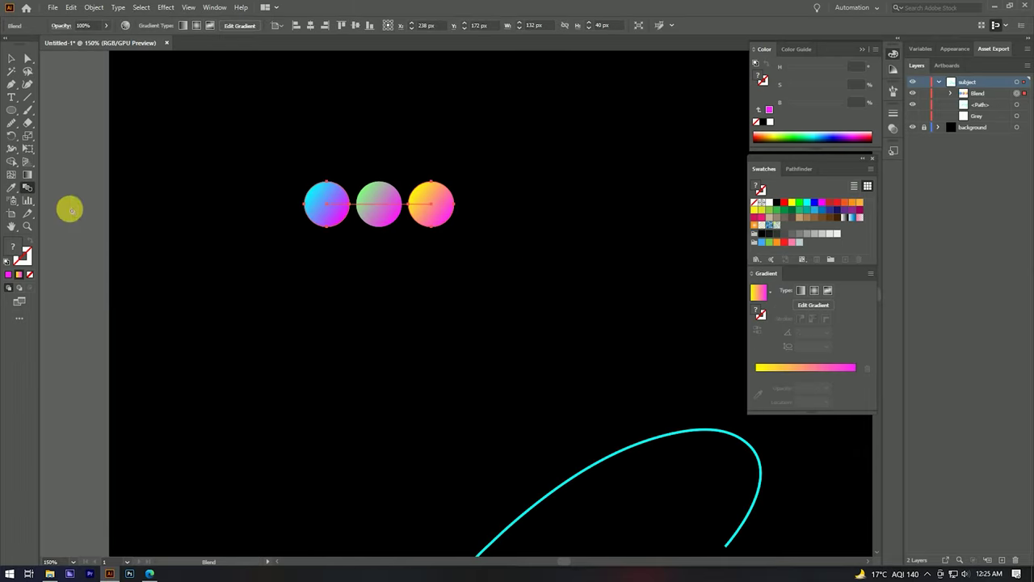
Step: Set the blend spacing to 500 specified steps with preview enabled
{"action": "double_click", "coordinate": [29, 188]}
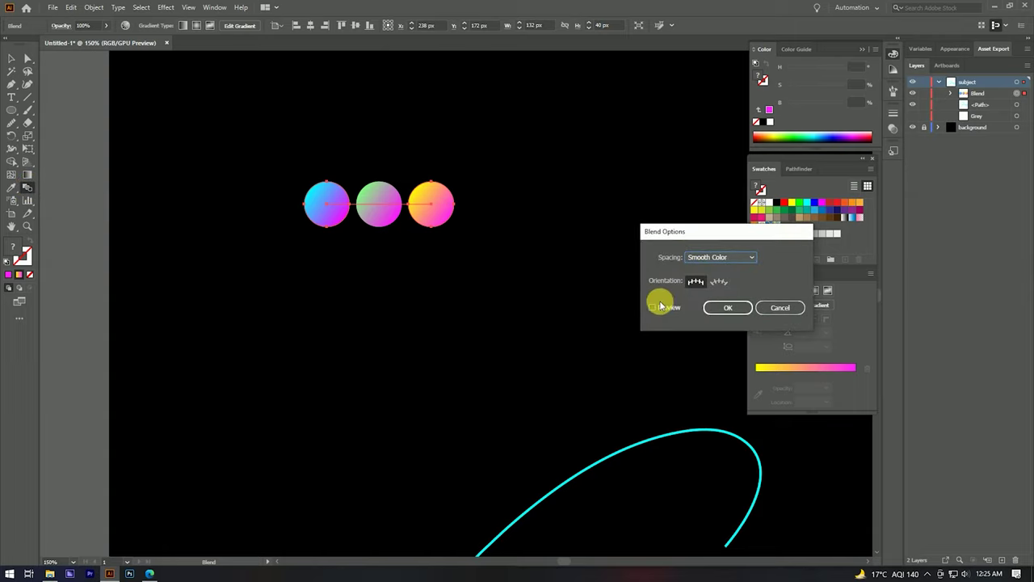
{"action": "left_click", "coordinate": [700, 258]}
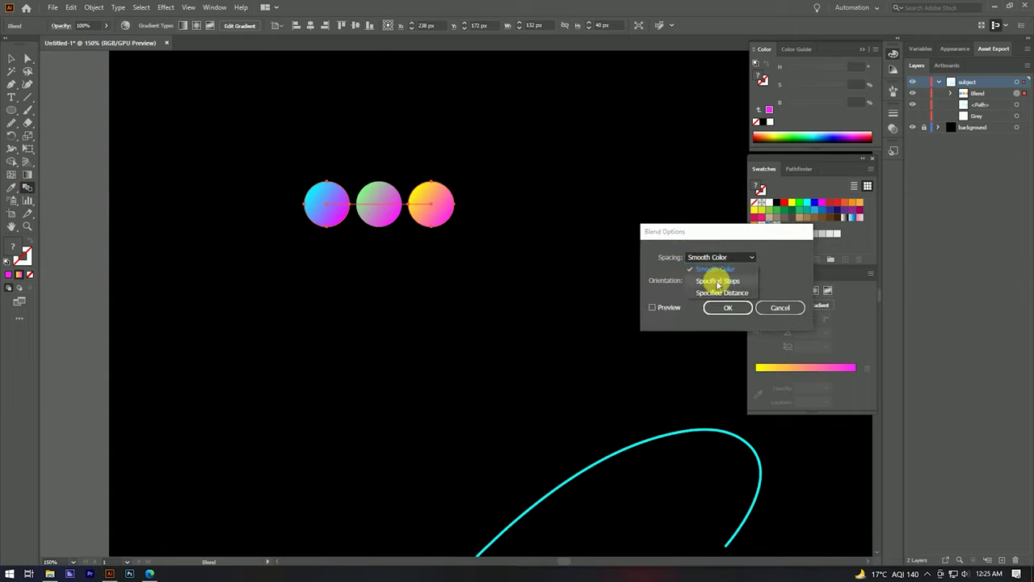
{"action": "left_click", "coordinate": [719, 280]}
{"action": "left_click", "coordinate": [653, 307]}
{"action": "left_click", "coordinate": [781, 259]}
{"action": "type", "text": "20"}
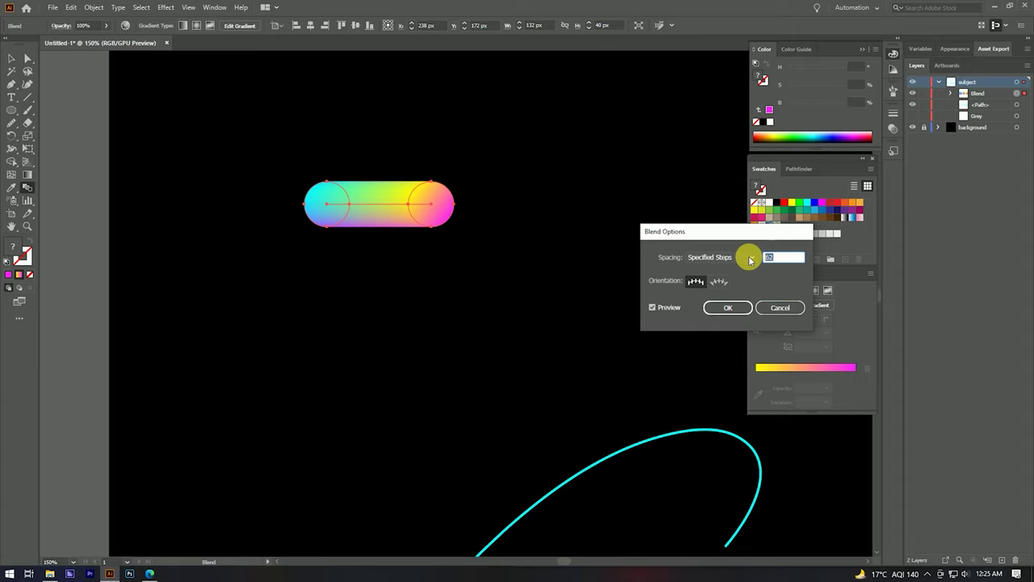
{"action": "type", "text": "500"}
{"action": "left_click", "coordinate": [730, 308]}
{"action": "left_click", "coordinate": [11, 59]}
{"action": "left_click", "coordinate": [393, 267]}
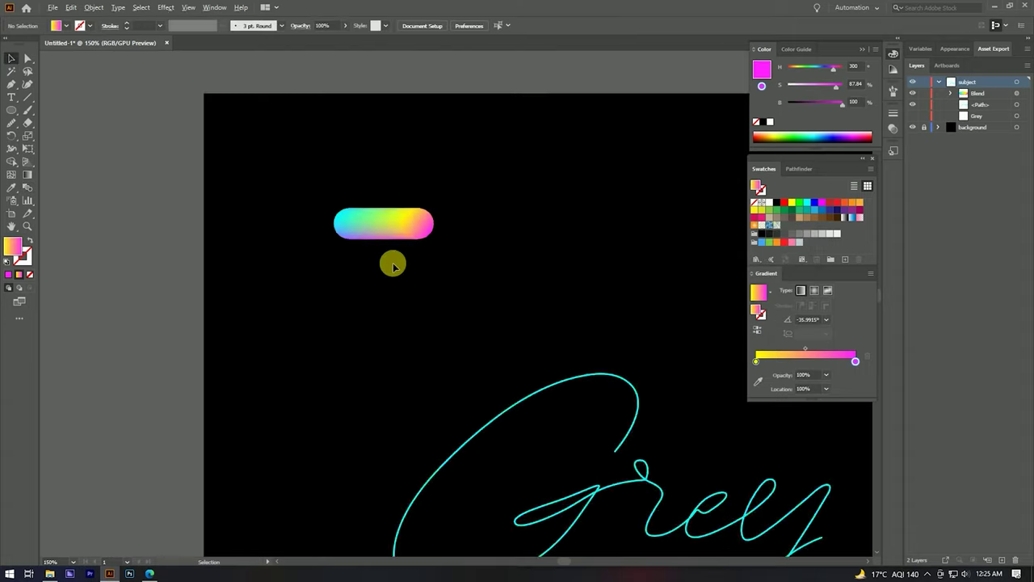
{"action": "left_click", "coordinate": [434, 242]}
Step: Undo the pill stretch, then use Replace Spine so the blend follows the Grey path
{"action": "left_click_drag", "start_coordinate": [453, 233], "coordinate": [594, 234]}
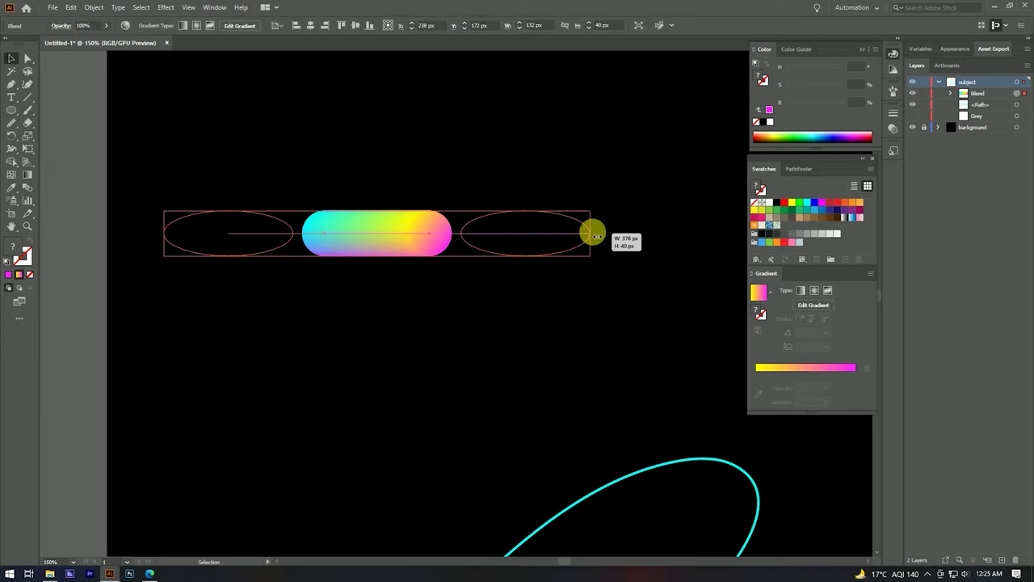
{"action": "key", "text": "ctrl+z"}
{"action": "key", "text": "ctrl+minus"}
{"action": "key", "text": "ctrl+minus"}
{"action": "key", "text": "ctrl+minus"}
{"action": "key", "text": "ctrl+a"}
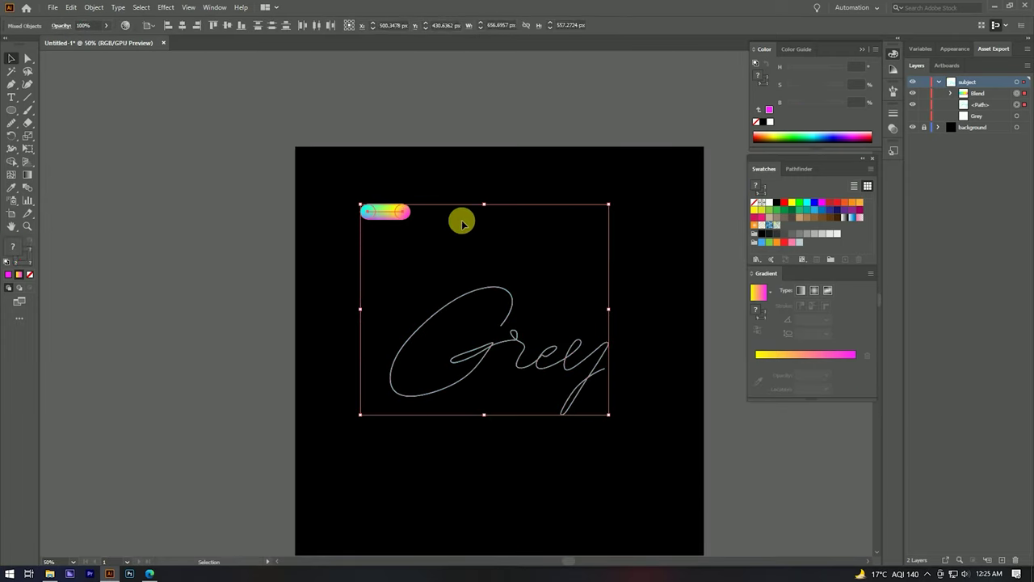
{"action": "scroll", "coordinate": [462, 223], "scroll_direction": "up", "scroll_amount": 2}
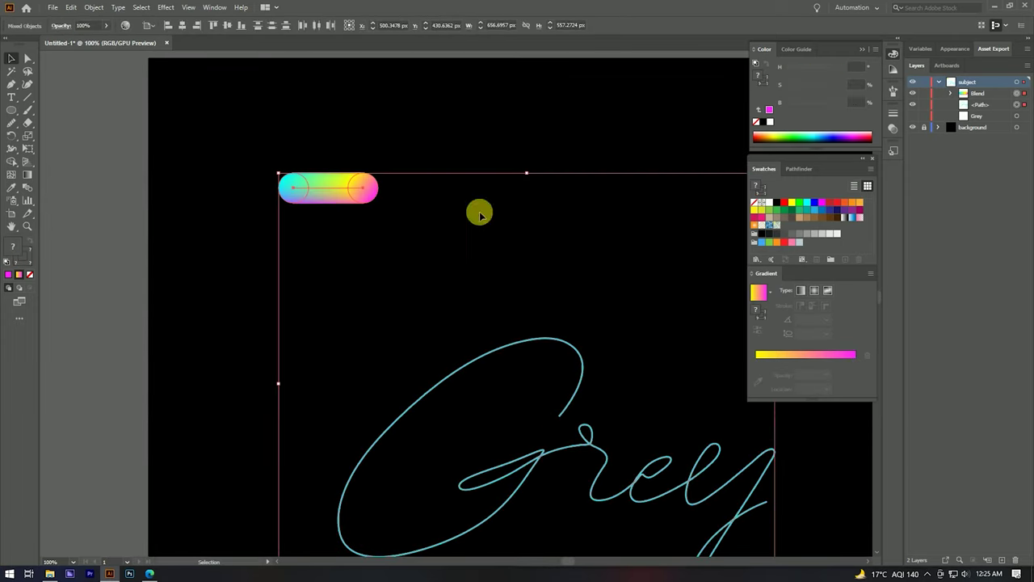
{"action": "scroll", "coordinate": [332, 156], "scroll_direction": "down", "scroll_amount": 1}
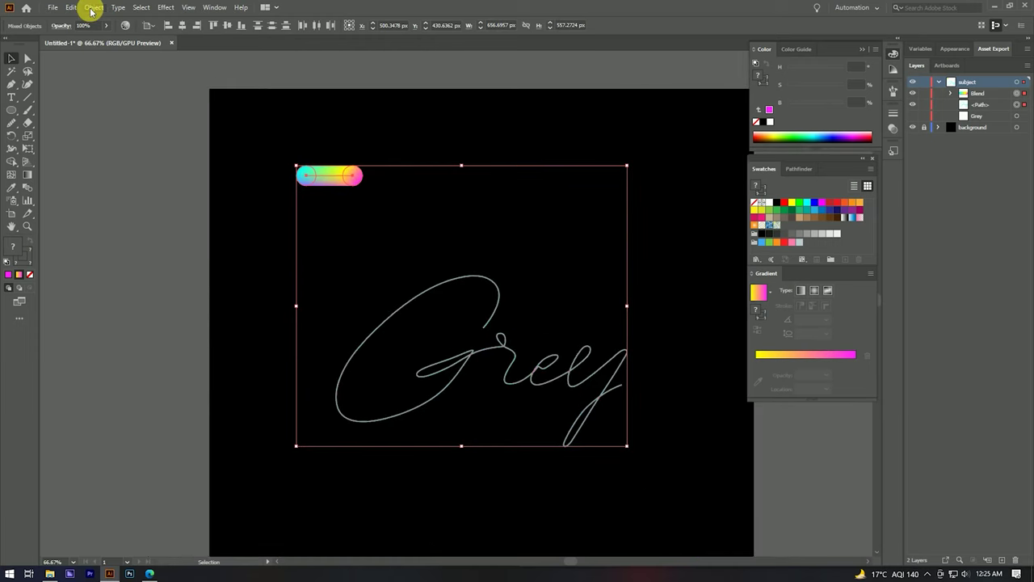
{"action": "left_click", "coordinate": [93, 7]}
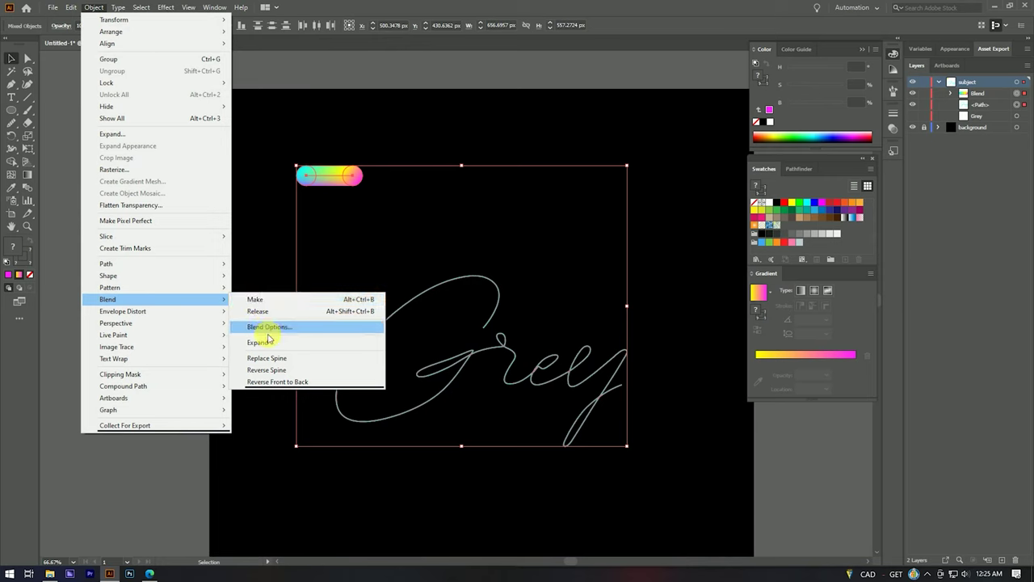
{"action": "left_click", "coordinate": [273, 361]}
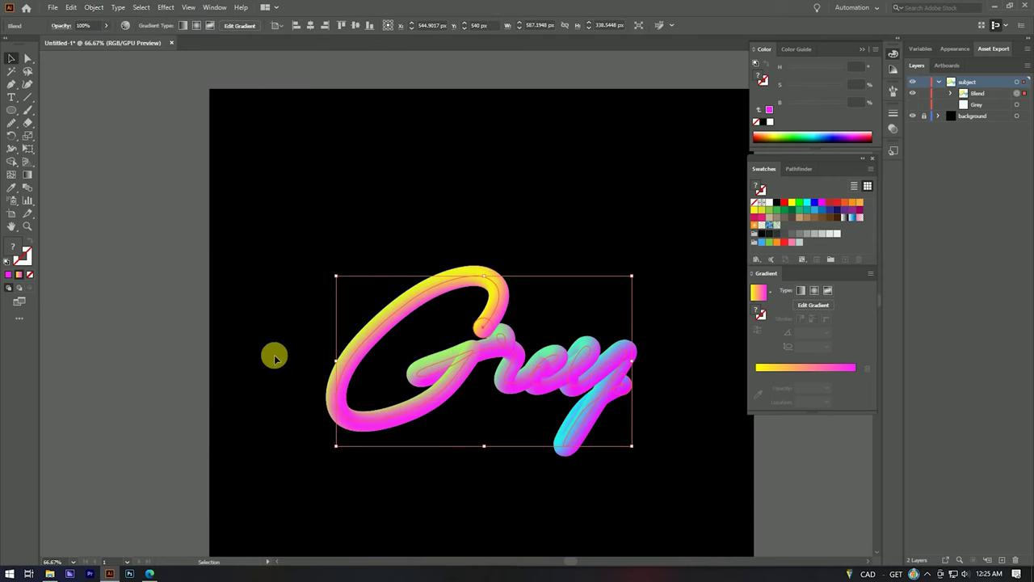
{"action": "left_click", "coordinate": [601, 232]}
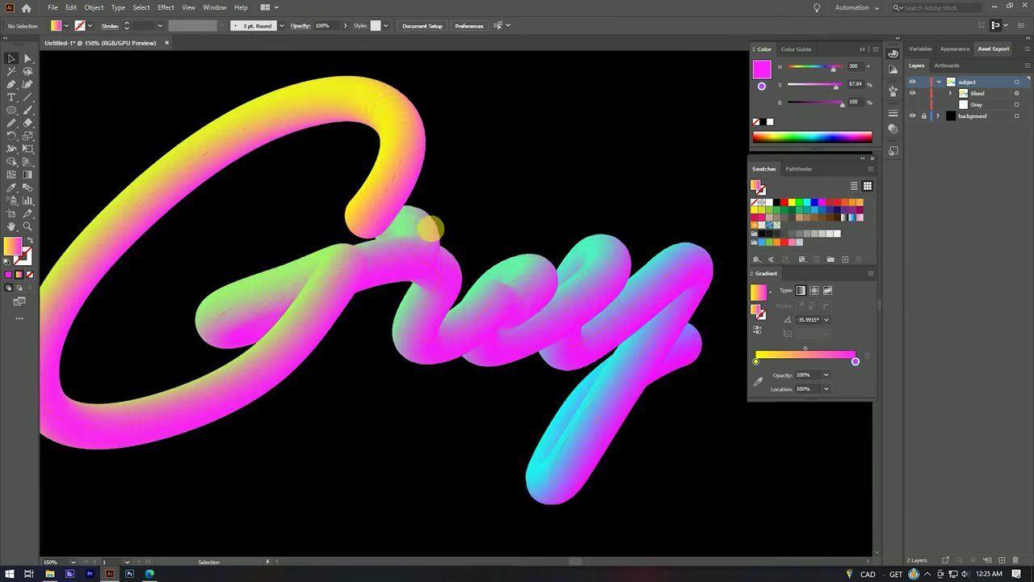
Step: Shrink the yellow end circle of the Grey blend to about 23 px
{"action": "scroll", "coordinate": [521, 257], "scroll_direction": "up", "scroll_amount": 2}
{"action": "left_click", "coordinate": [383, 198]}
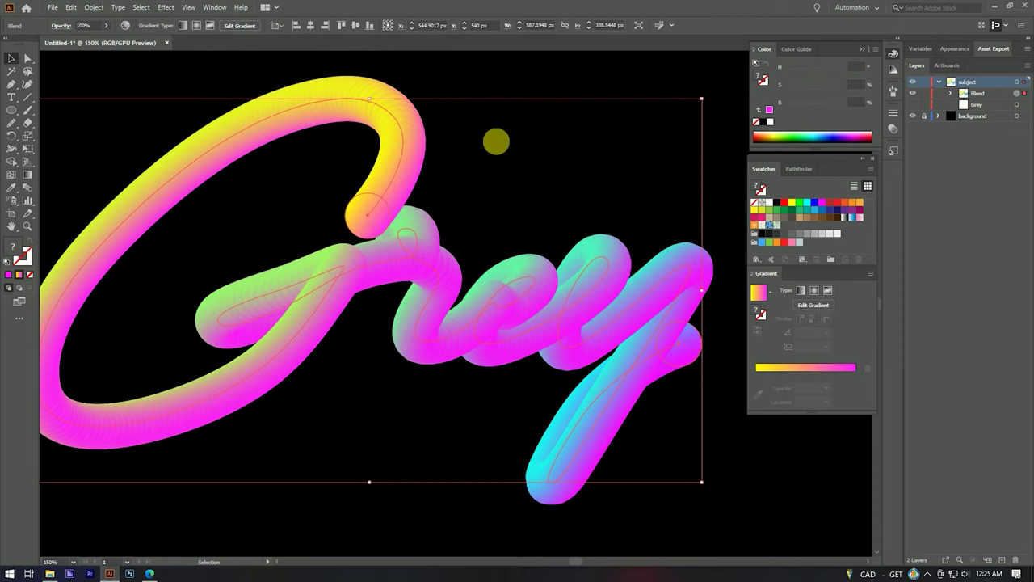
{"action": "scroll", "coordinate": [372, 206], "scroll_direction": "up", "scroll_amount": 2}
{"action": "key", "text": "a"}
{"action": "left_click", "coordinate": [380, 212]}
{"action": "scroll", "coordinate": [381, 229], "scroll_direction": "up", "scroll_amount": 1}
{"action": "scroll", "coordinate": [383, 234], "scroll_direction": "up", "scroll_amount": 1}
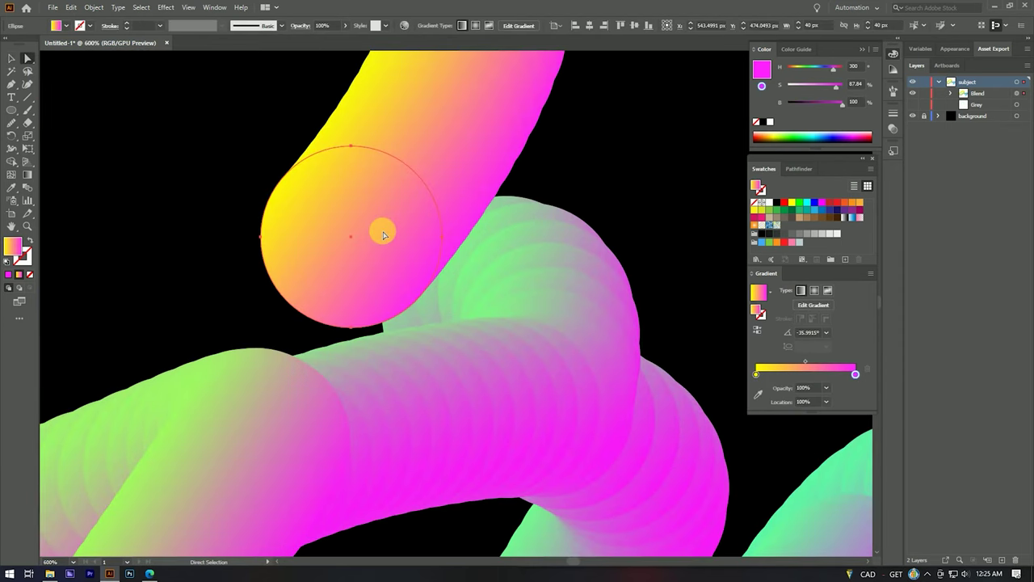
{"action": "key", "text": "v"}
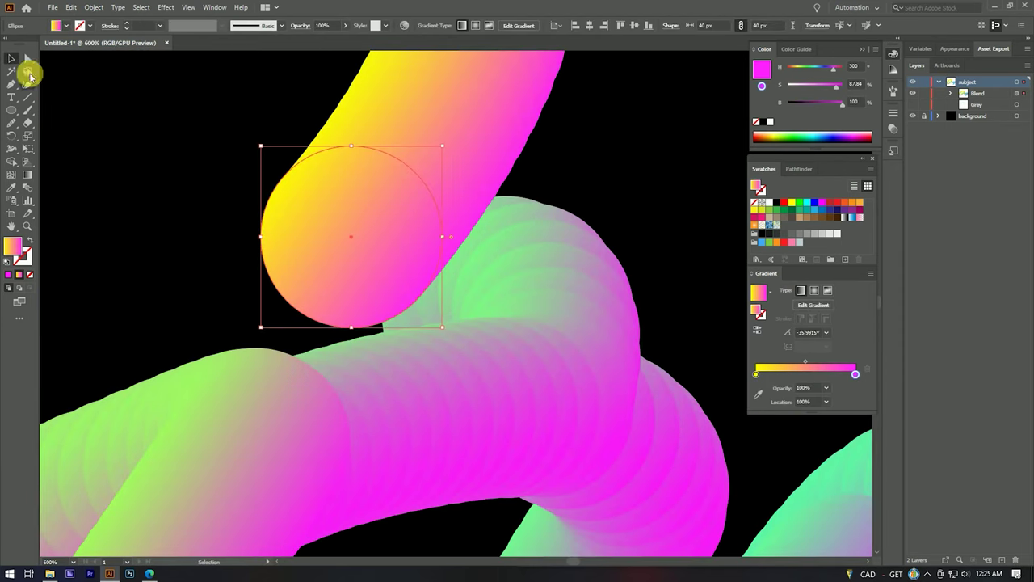
{"action": "key", "text": "a"}
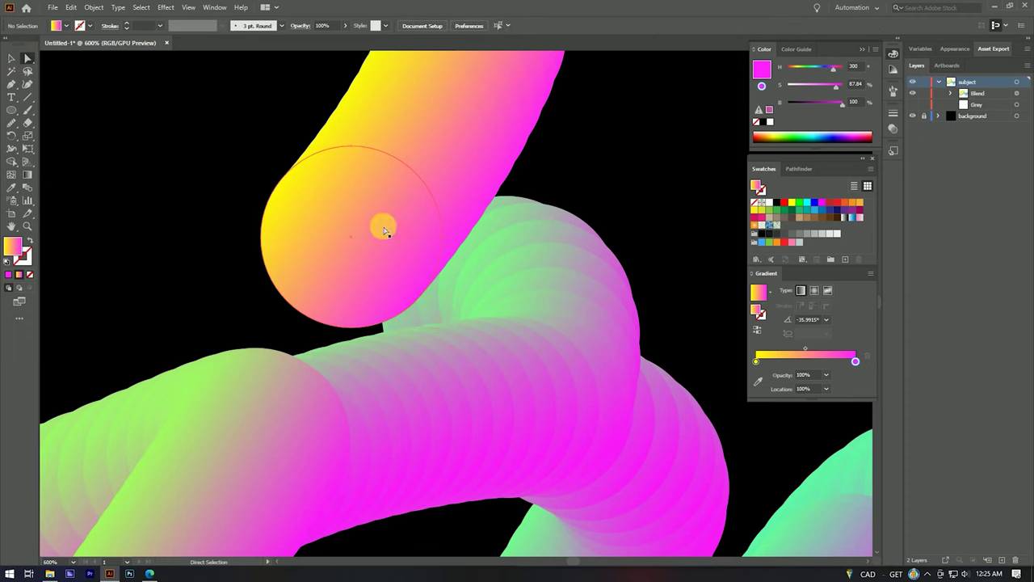
{"action": "key", "text": "v"}
{"action": "left_click_drag", "start_coordinate": [399, 238], "coordinate": [442, 240]}
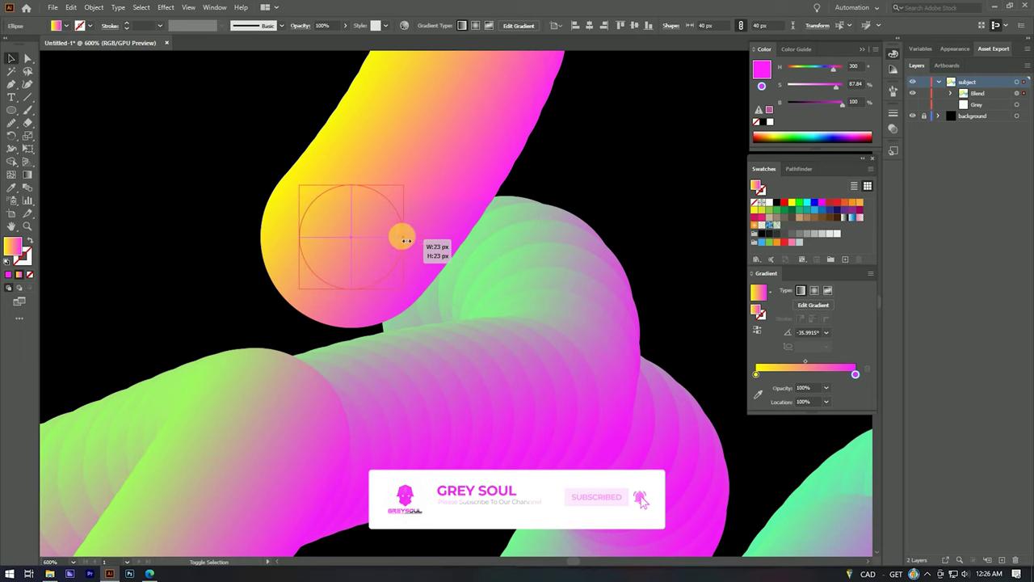
{"action": "left_click_drag", "start_coordinate": [443, 240], "coordinate": [403, 237]}
{"action": "scroll", "coordinate": [395, 210], "scroll_direction": "down", "scroll_amount": 5}
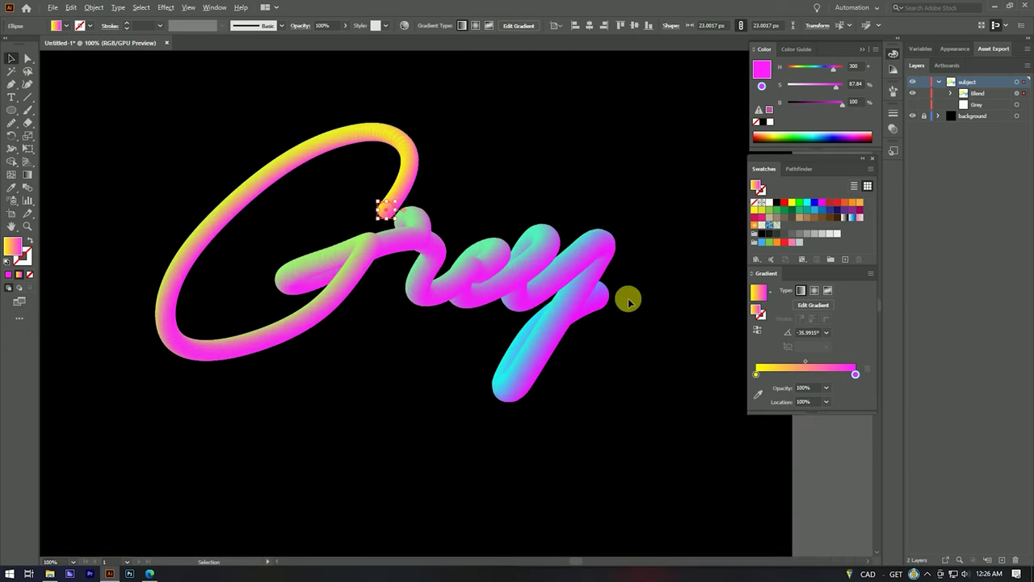
{"action": "scroll", "coordinate": [630, 307], "scroll_direction": "up", "scroll_amount": 5}
Step: Shrink the cyan end circle at the y's tail to match, about 23 px
{"action": "left_click", "coordinate": [551, 283]}
{"action": "left_click_drag", "start_coordinate": [571, 315], "coordinate": [529, 310]}
{"action": "scroll", "coordinate": [533, 310], "scroll_direction": "down", "scroll_amount": 2}
{"action": "scroll", "coordinate": [558, 300], "scroll_direction": "down", "scroll_amount": 2}
{"action": "scroll", "coordinate": [554, 295], "scroll_direction": "down", "scroll_amount": 2}
{"action": "scroll", "coordinate": [445, 232], "scroll_direction": "up", "scroll_amount": 1}
{"action": "scroll", "coordinate": [462, 233], "scroll_direction": "down", "scroll_amount": 1}
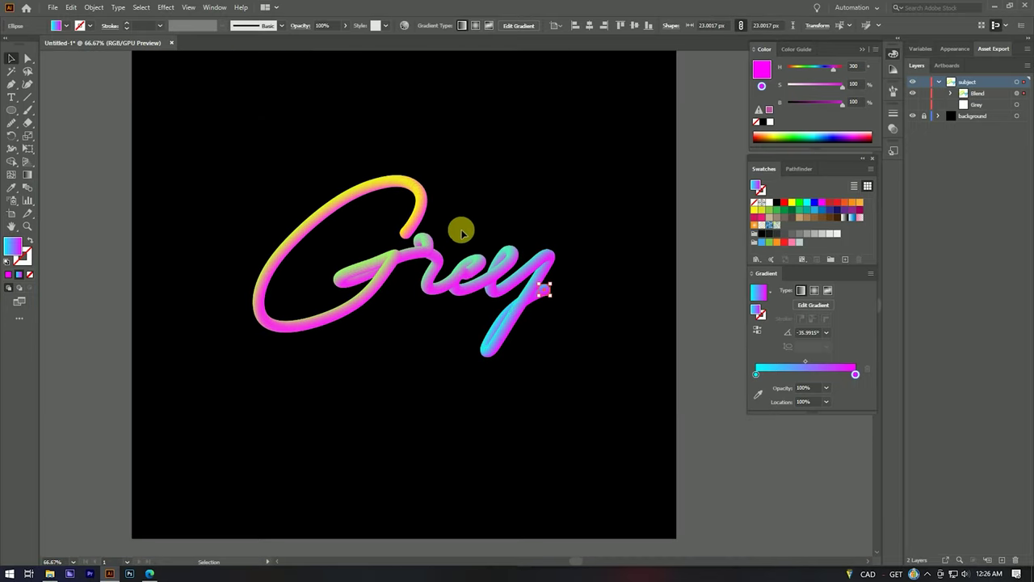
{"action": "left_click", "coordinate": [497, 212]}
{"action": "left_click", "coordinate": [406, 219]}
Step: Set the Grey blend to 1000 specified steps with preview on
{"action": "double_click", "coordinate": [25, 185]}
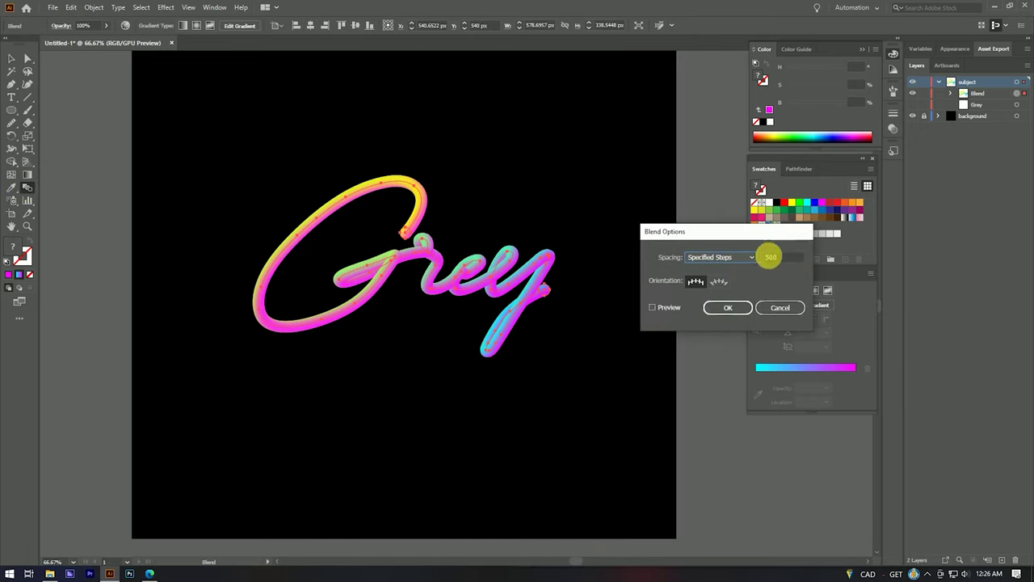
{"action": "left_click", "coordinate": [770, 257]}
{"action": "left_click", "coordinate": [662, 304]}
{"action": "left_click", "coordinate": [782, 259]}
{"action": "type", "text": "1000"}
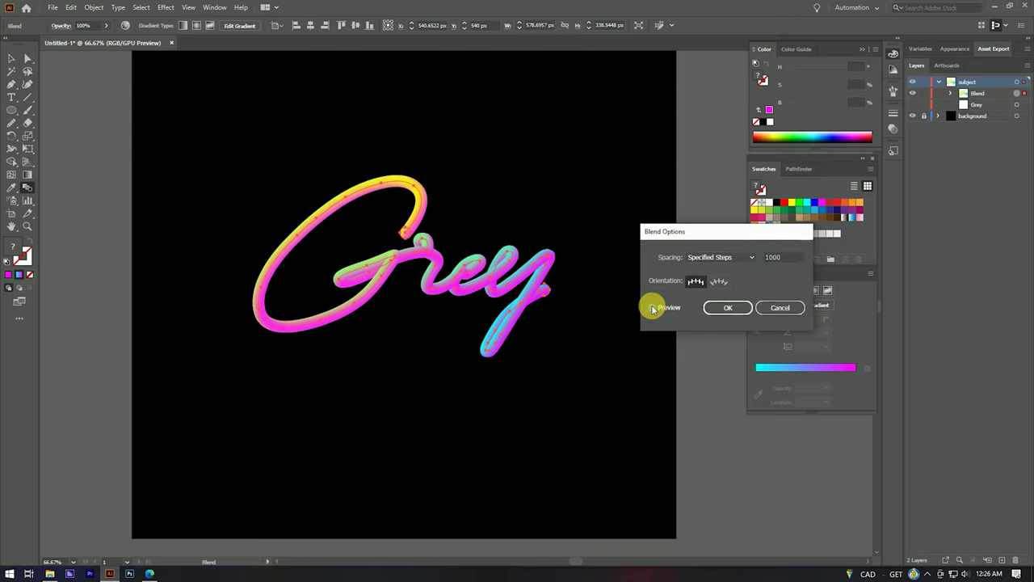
{"action": "left_click", "coordinate": [716, 310]}
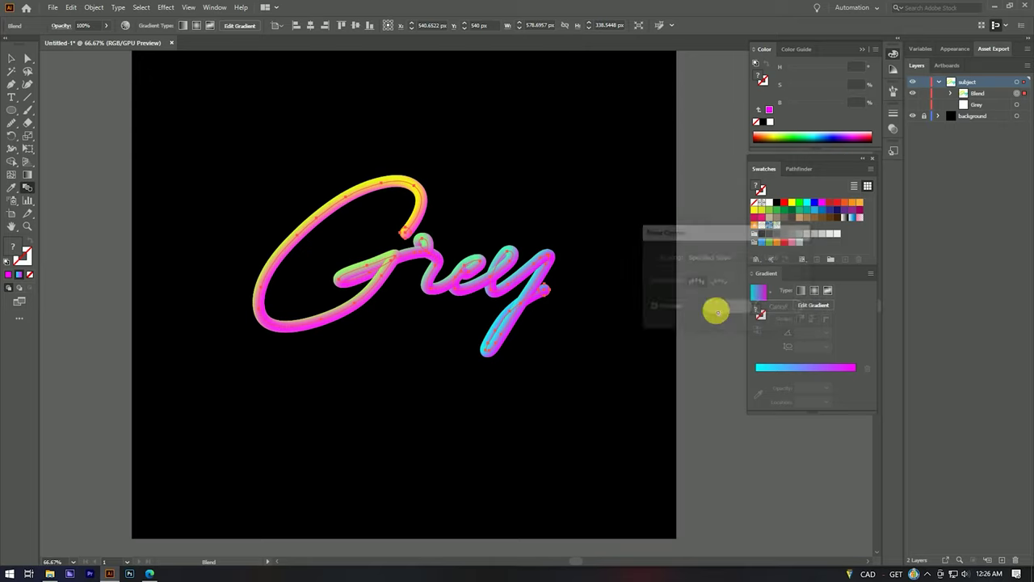
{"action": "left_click", "coordinate": [11, 58]}
{"action": "left_click", "coordinate": [397, 377]}
{"action": "scroll", "coordinate": [480, 230], "scroll_direction": "up", "scroll_amount": 2}
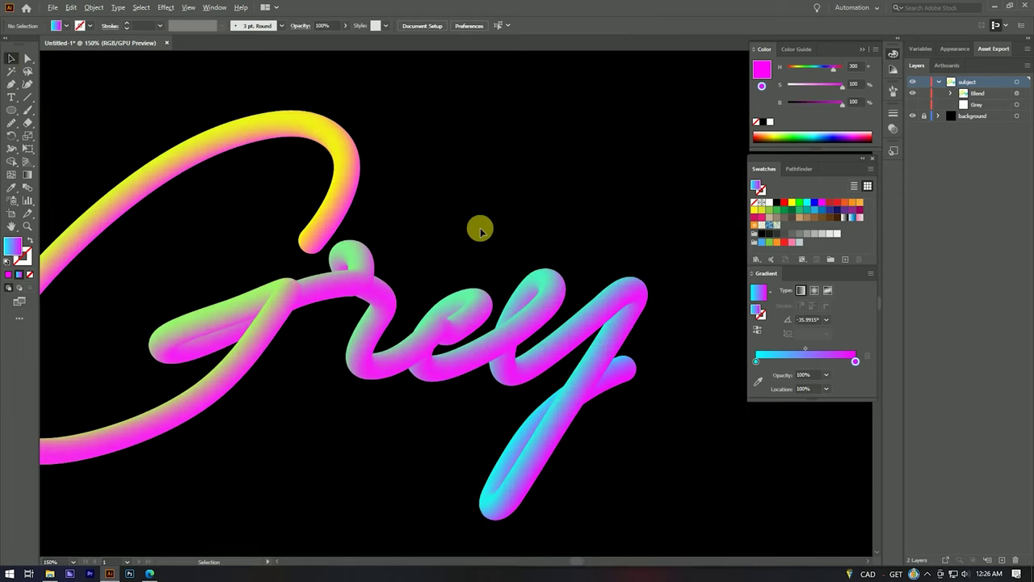
Step: Make the first gradient stop of the end circle at the G's tip yellow
{"action": "scroll", "coordinate": [485, 213], "scroll_direction": "down", "scroll_amount": 1}
{"action": "scroll", "coordinate": [369, 224], "scroll_direction": "up", "scroll_amount": 2}
{"action": "scroll", "coordinate": [358, 234], "scroll_direction": "up", "scroll_amount": 2}
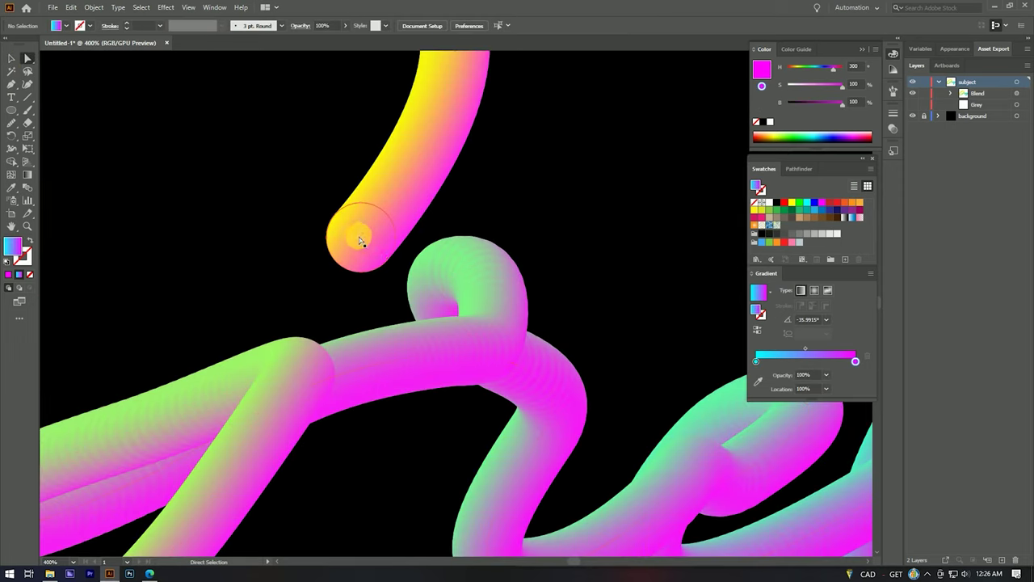
{"action": "key", "text": "a"}
{"action": "left_click", "coordinate": [358, 233]}
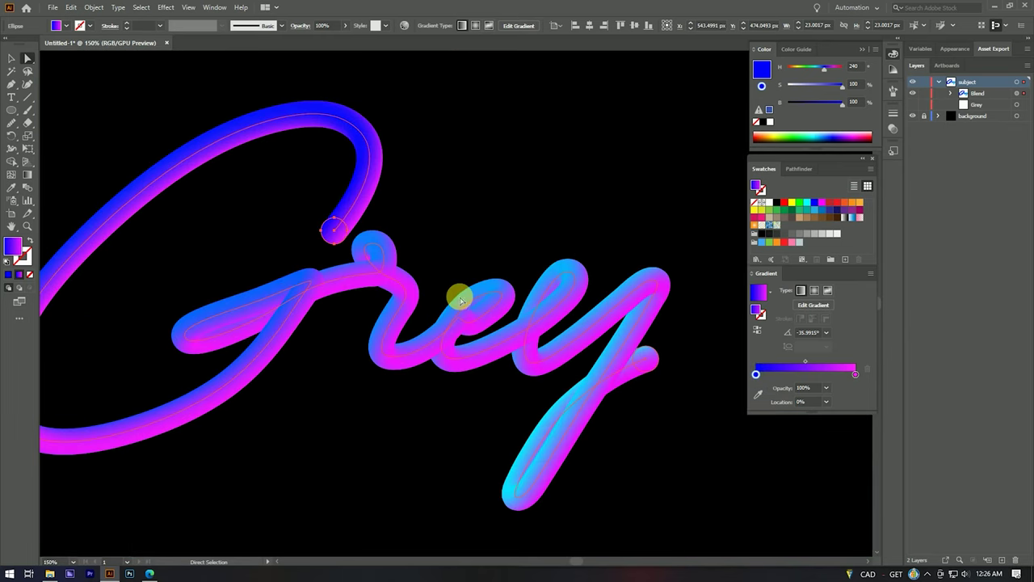
{"action": "scroll", "coordinate": [333, 210], "scroll_direction": "up", "scroll_amount": 1}
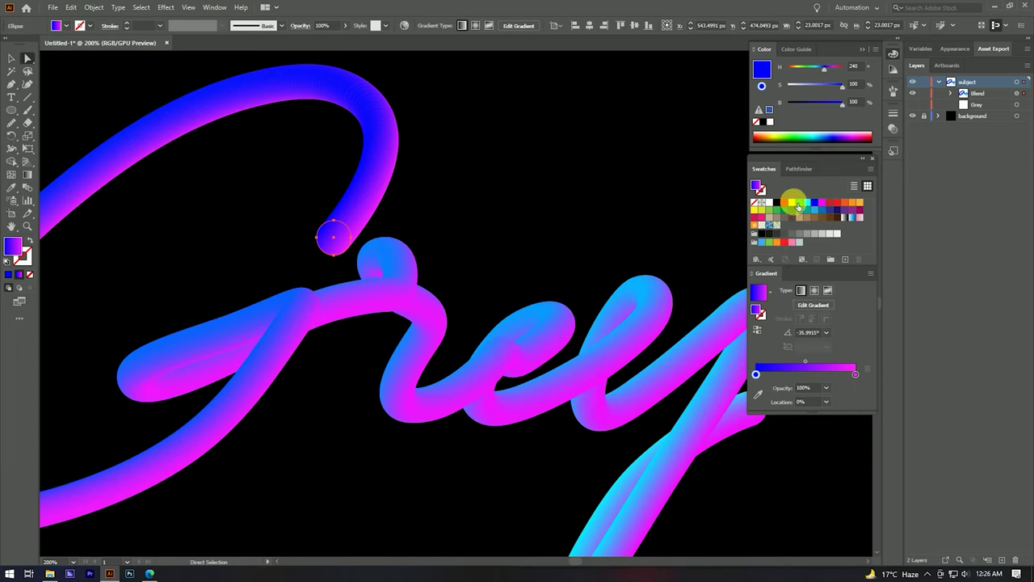
{"action": "left_click_drag", "start_coordinate": [798, 207], "coordinate": [766, 371]}
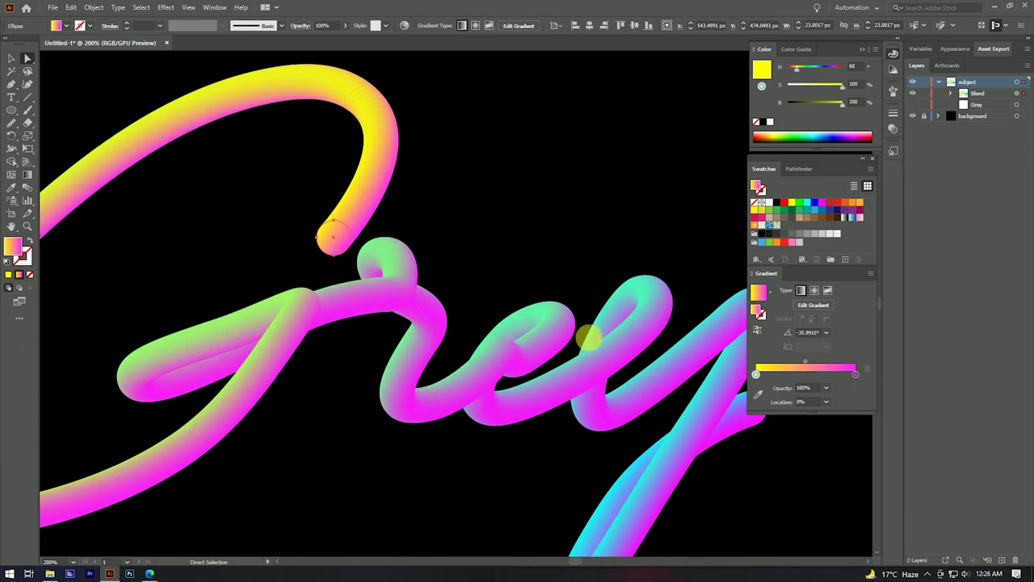
{"action": "left_click", "coordinate": [459, 202]}
Step: Apply Object > Blend > Reverse Spine so cyan starts the G and yellow ends the y
{"action": "key", "text": "ctrl+0"}
{"action": "key", "text": "v"}
{"action": "scroll", "coordinate": [429, 164], "scroll_direction": "up", "scroll_amount": 1}
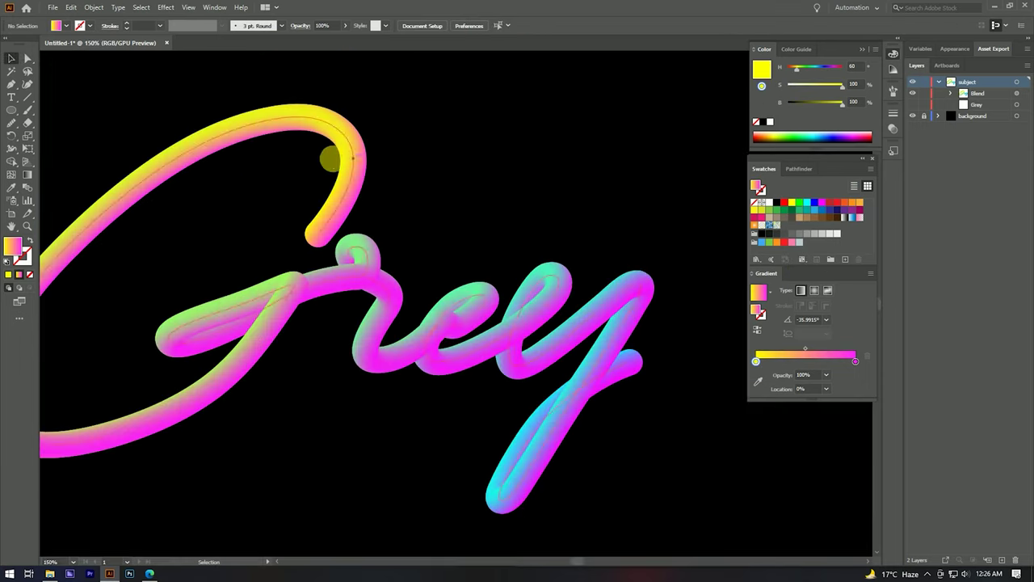
{"action": "left_click", "coordinate": [339, 157]}
{"action": "left_click", "coordinate": [94, 7]}
{"action": "mouse_move", "coordinate": [108, 299]}
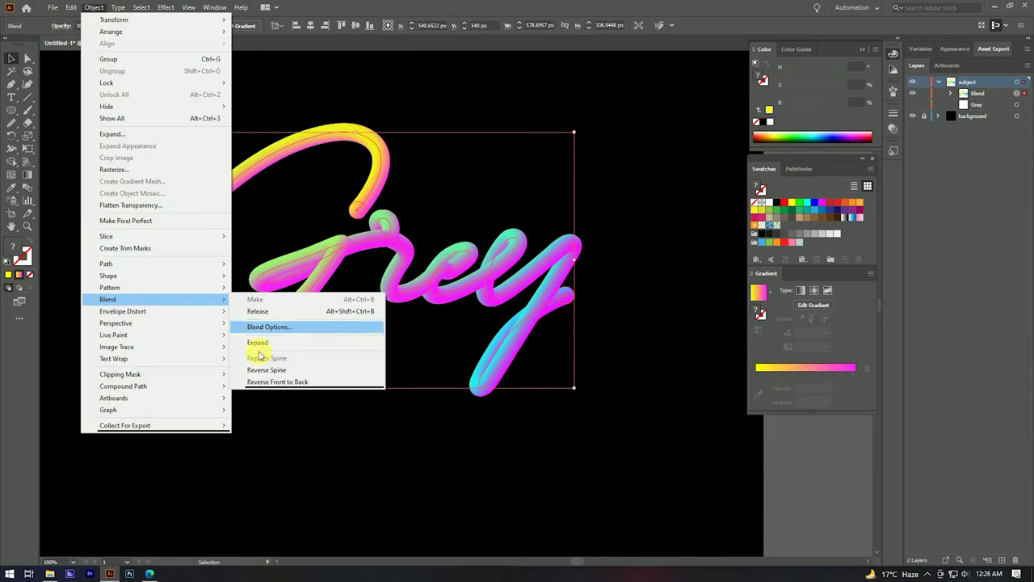
{"action": "left_click", "coordinate": [270, 369]}
{"action": "left_click", "coordinate": [368, 396]}
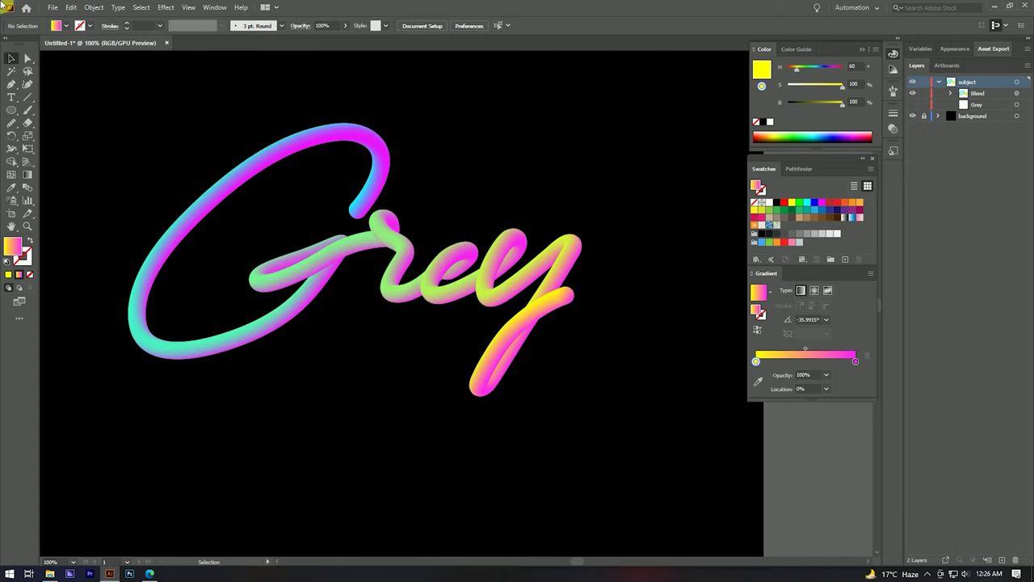
{"action": "scroll", "coordinate": [570, 182], "scroll_direction": "down", "scroll_amount": 1}
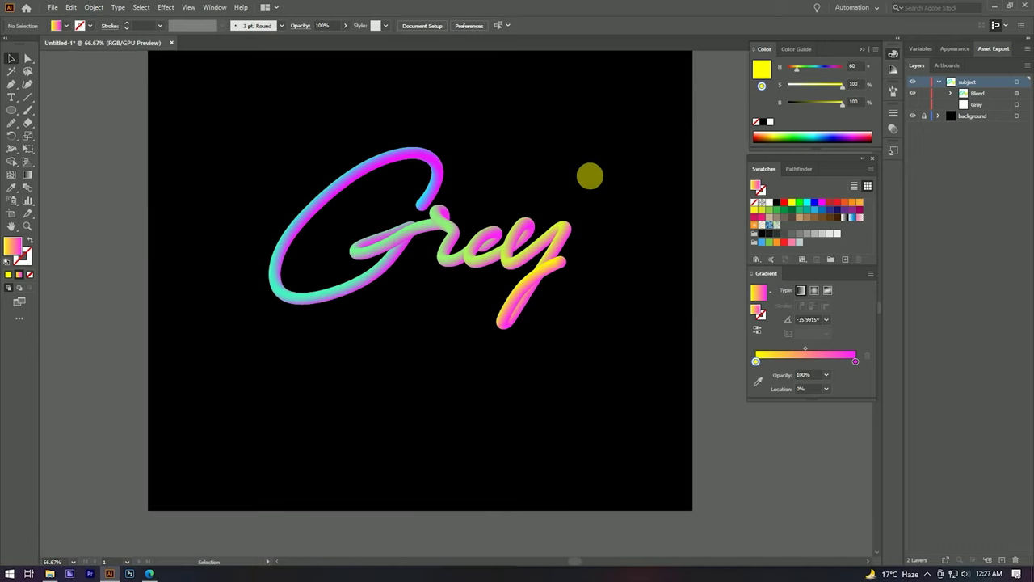
Step: Scale the Grey tube up proportionally from its centre to about 835 × 486 px
{"action": "key", "text": "ctrl+a"}
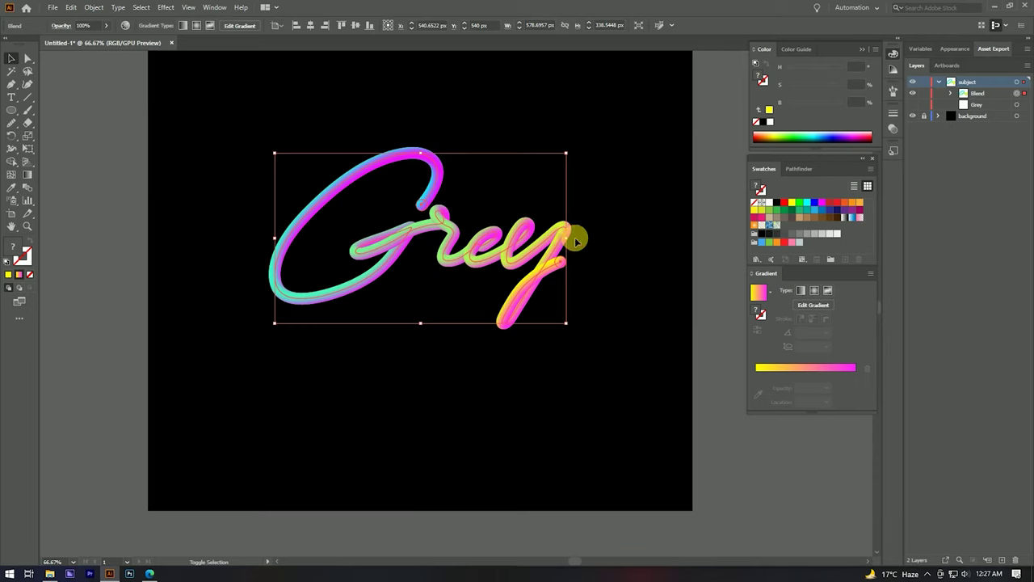
{"action": "left_click_drag", "start_coordinate": [569, 240], "coordinate": [640, 240]}
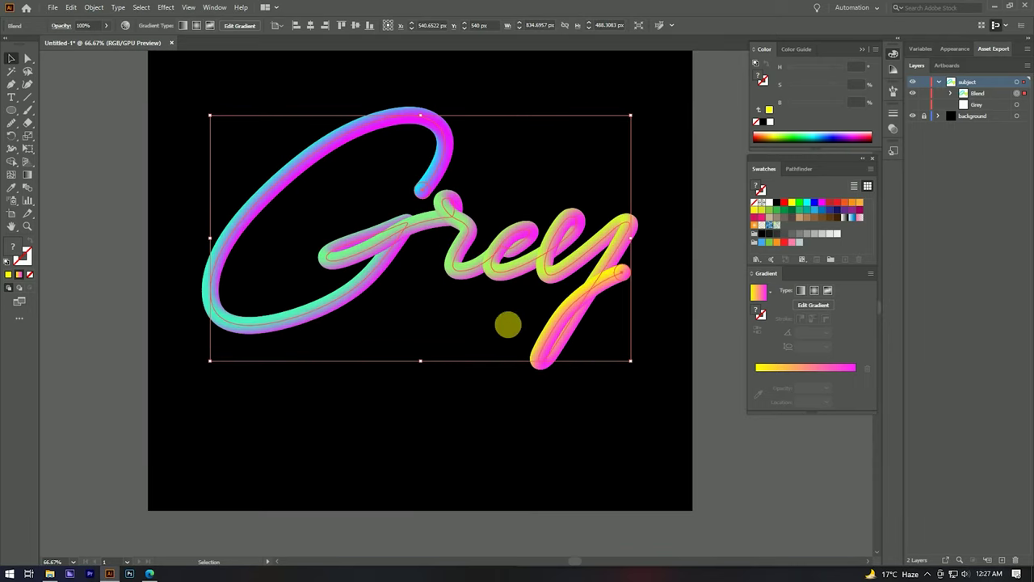
{"action": "left_click", "coordinate": [428, 388]}
{"action": "scroll", "coordinate": [412, 359], "scroll_direction": "down", "scroll_amount": 1}
{"action": "scroll", "coordinate": [407, 351], "scroll_direction": "down", "scroll_amount": 1}
{"action": "scroll", "coordinate": [505, 283], "scroll_direction": "up", "scroll_amount": 1}
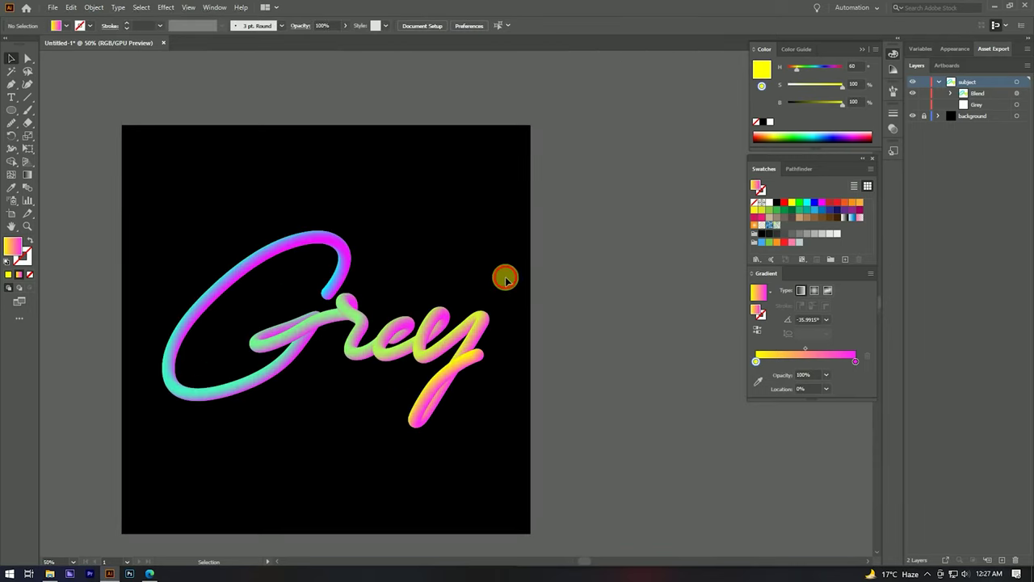
{"action": "scroll", "coordinate": [555, 237], "scroll_direction": "down", "scroll_amount": 1}
{"action": "scroll", "coordinate": [412, 258], "scroll_direction": "up", "scroll_amount": 4}
{"action": "scroll", "coordinate": [422, 237], "scroll_direction": "down", "scroll_amount": 3}
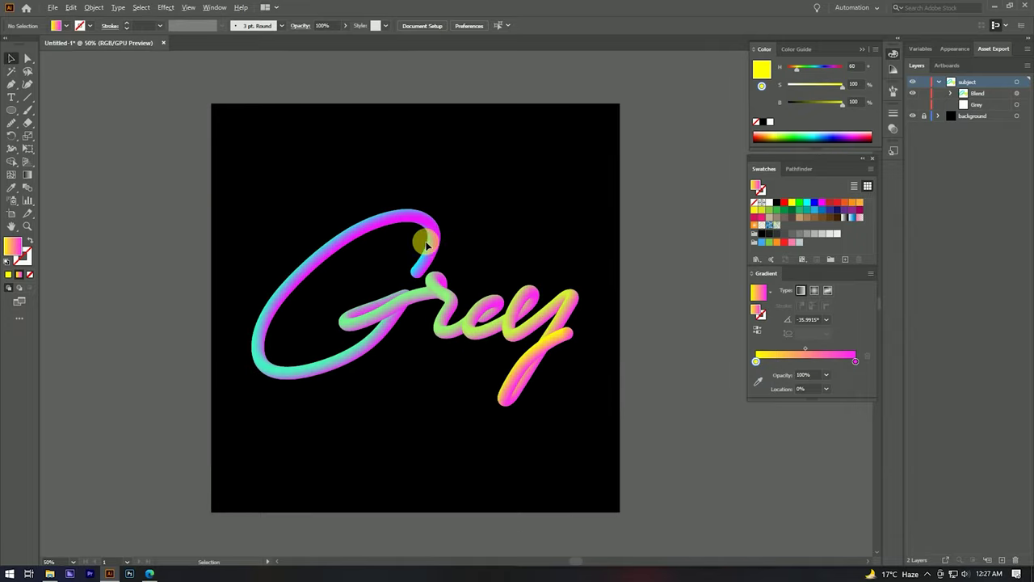
{"action": "scroll", "coordinate": [546, 234], "scroll_direction": "down", "scroll_amount": 1}
{"action": "scroll", "coordinate": [541, 231], "scroll_direction": "up", "scroll_amount": 1}
{"action": "scroll", "coordinate": [530, 226], "scroll_direction": "up", "scroll_amount": 1}
{"action": "scroll", "coordinate": [534, 224], "scroll_direction": "down", "scroll_amount": 2}
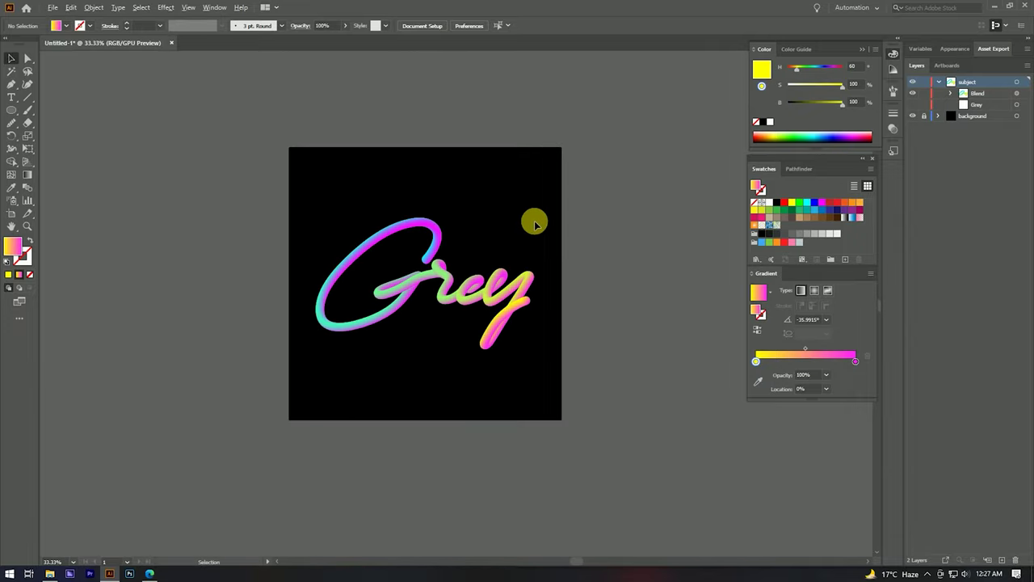
{"action": "scroll", "coordinate": [530, 223], "scroll_direction": "up", "scroll_amount": 1}
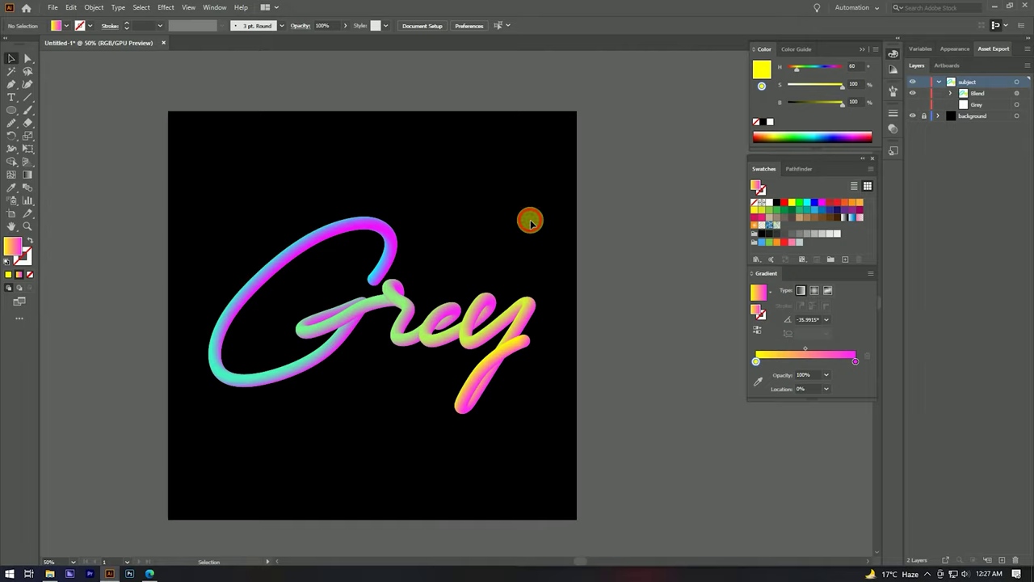